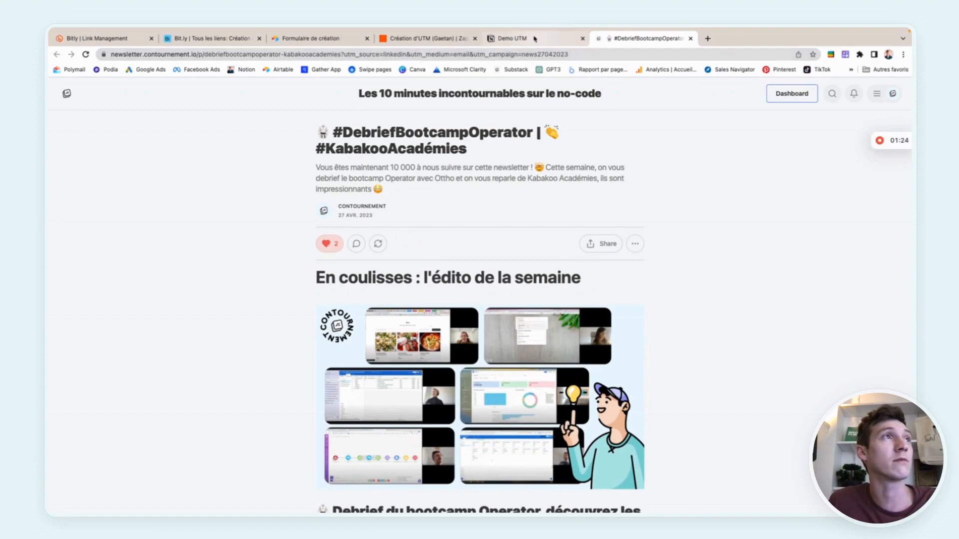
# Switch to the Demo UTM page in Notion, expand the "Voir" toggle and examine the link's base URL and UTM parameters
pyautogui.click(514, 38)
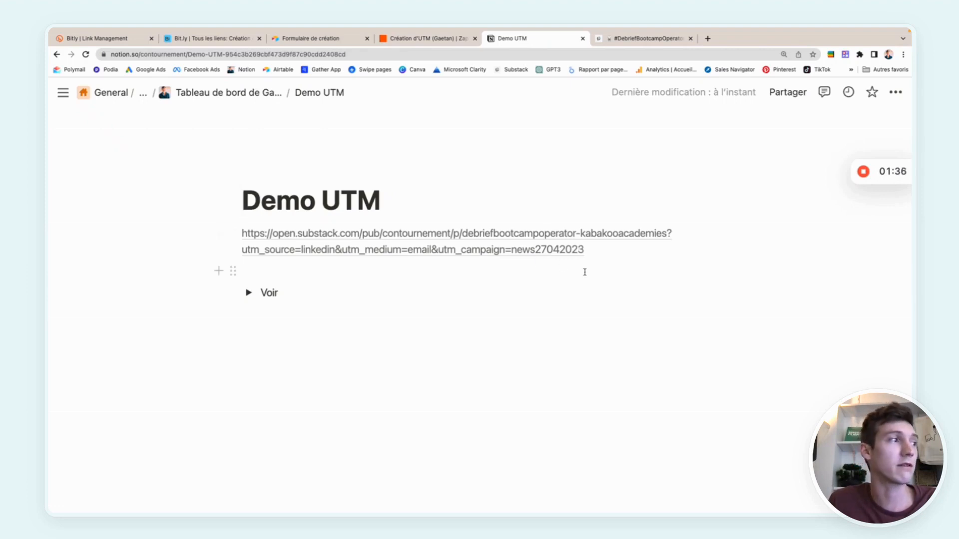
pyautogui.click(249, 293)
pyautogui.scroll(-3, 397, 321)
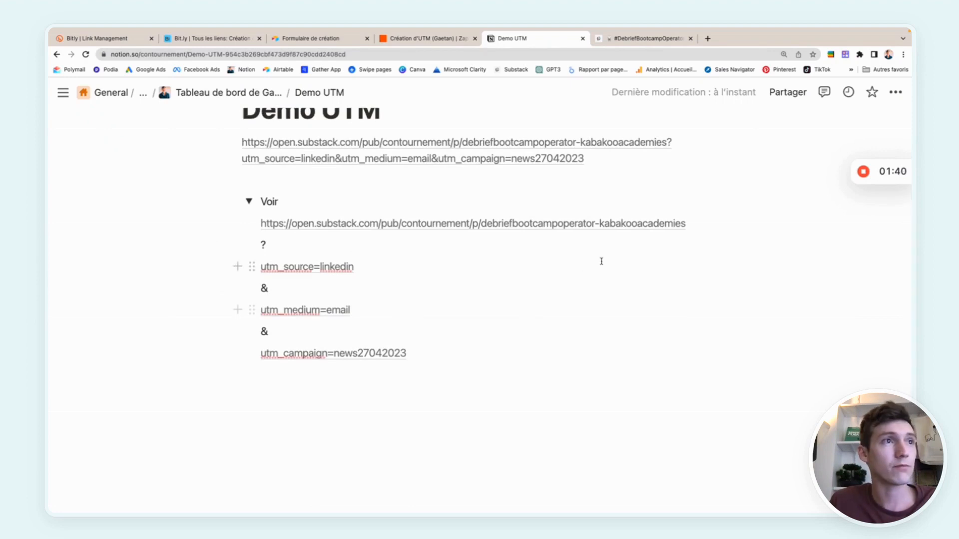
pyautogui.click(513, 224)
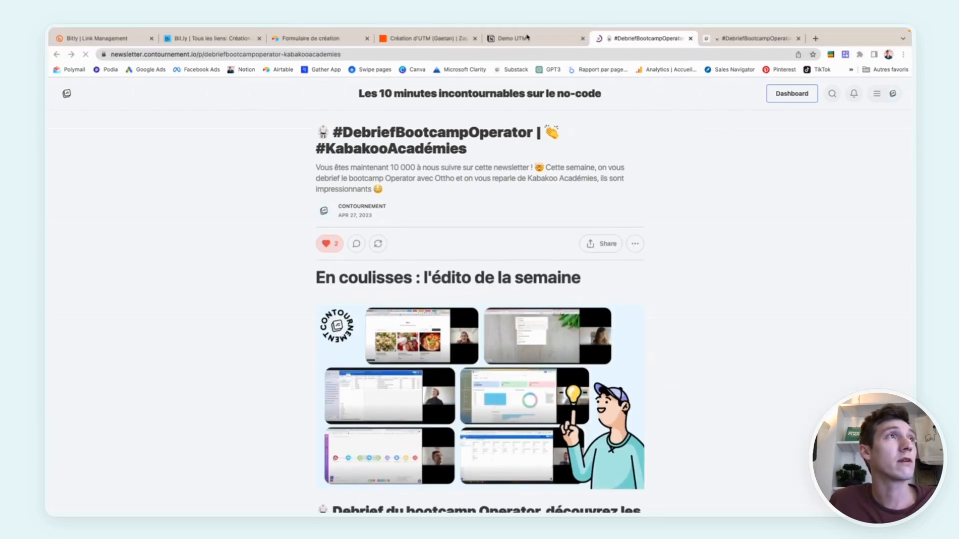
pyautogui.click(524, 38)
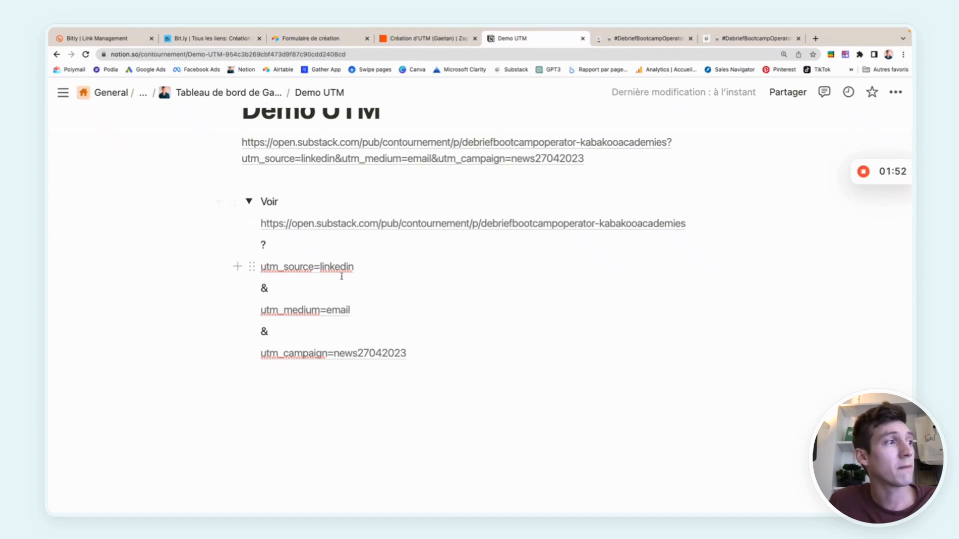
pyautogui.scroll(-1, 325, 374)
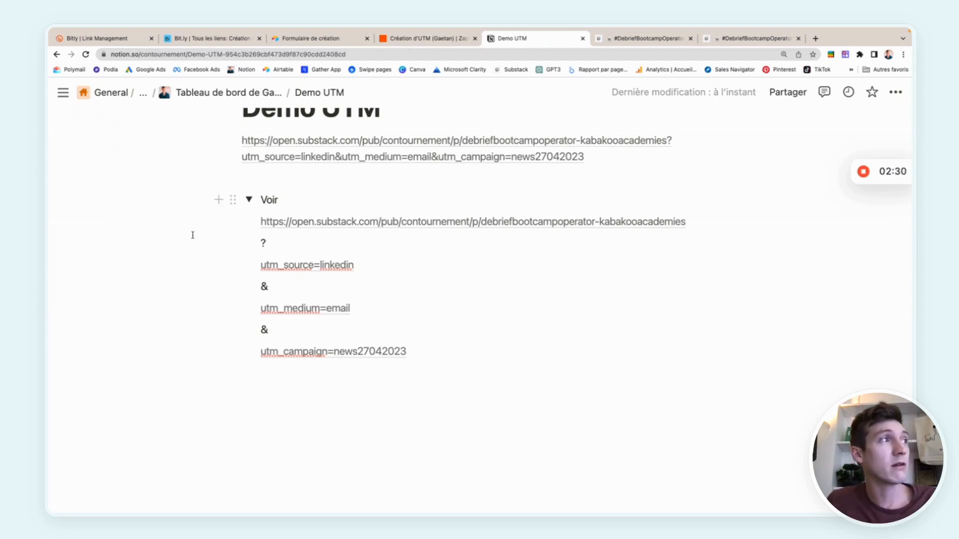
pyautogui.scroll(3, 192, 235)
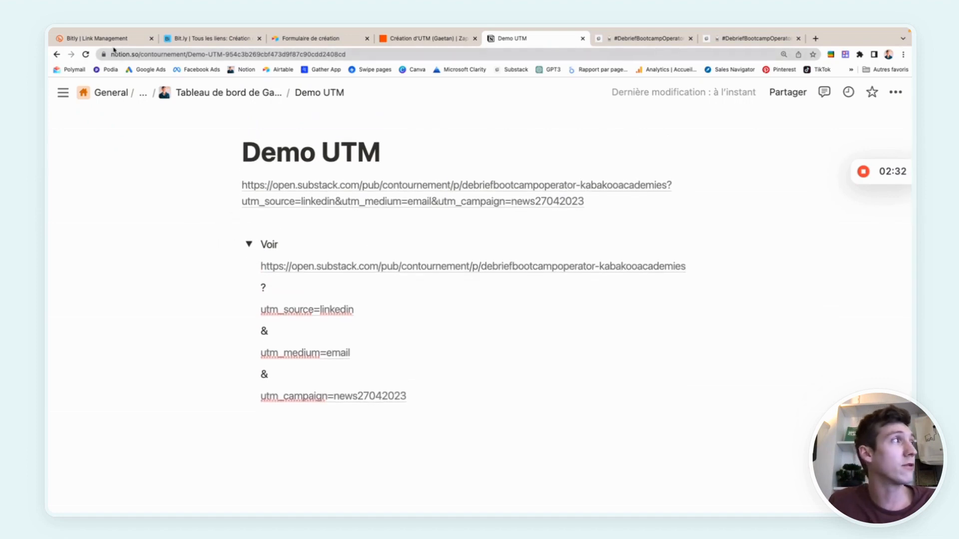
# Switch to Bitly and start creating a new link
pyautogui.click(107, 38)
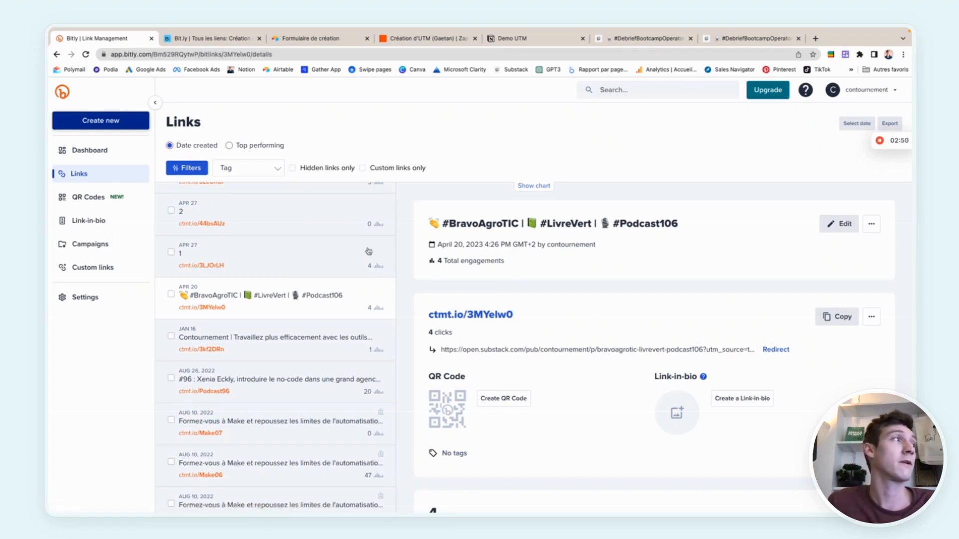
pyautogui.click(123, 123)
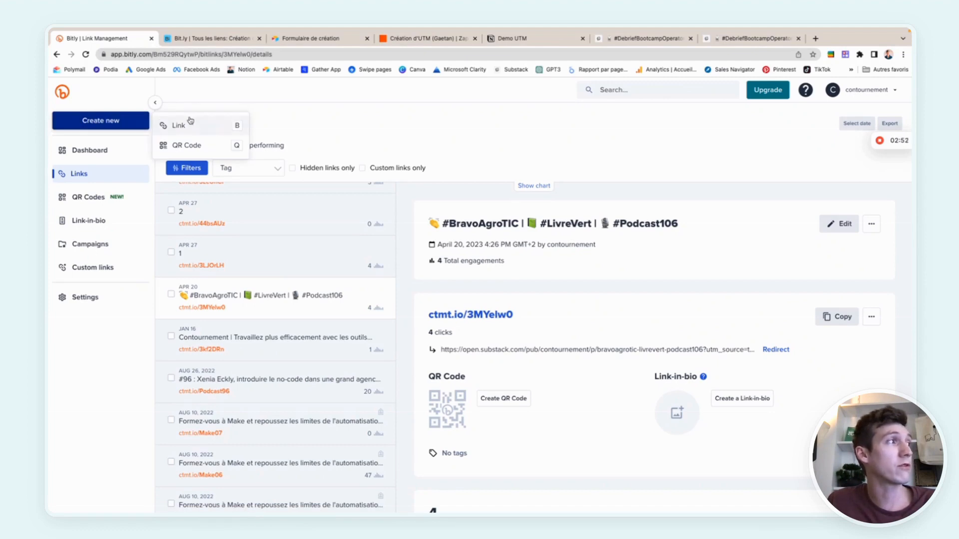
pyautogui.click(199, 130)
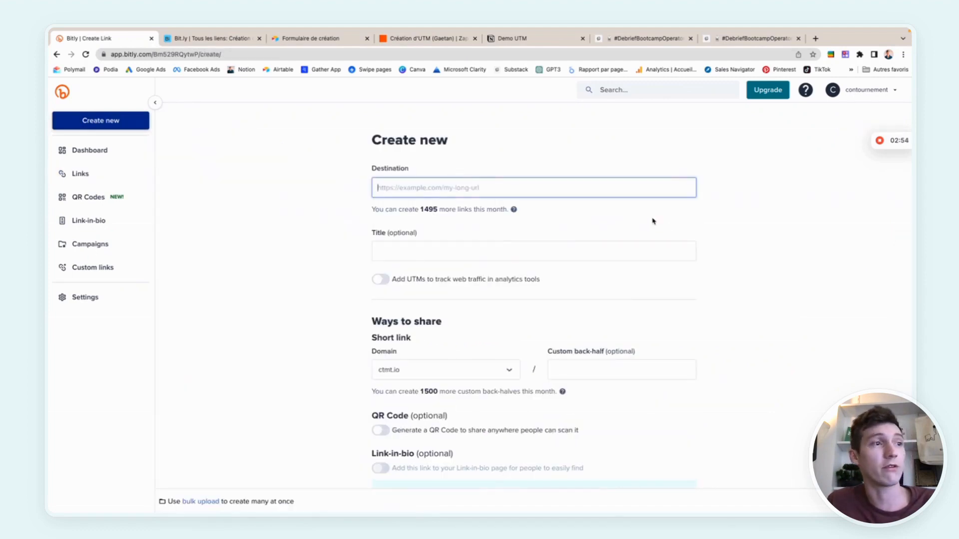
pyautogui.scroll(-3, 747, 327)
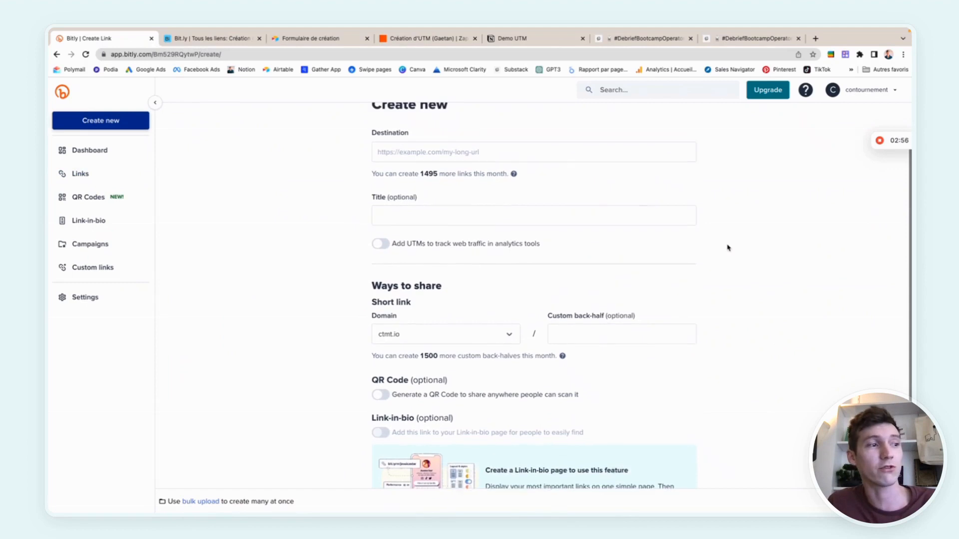
pyautogui.scroll(3, 728, 248)
pyautogui.click(426, 188)
pyautogui.write('utm_campaign=news27042023')
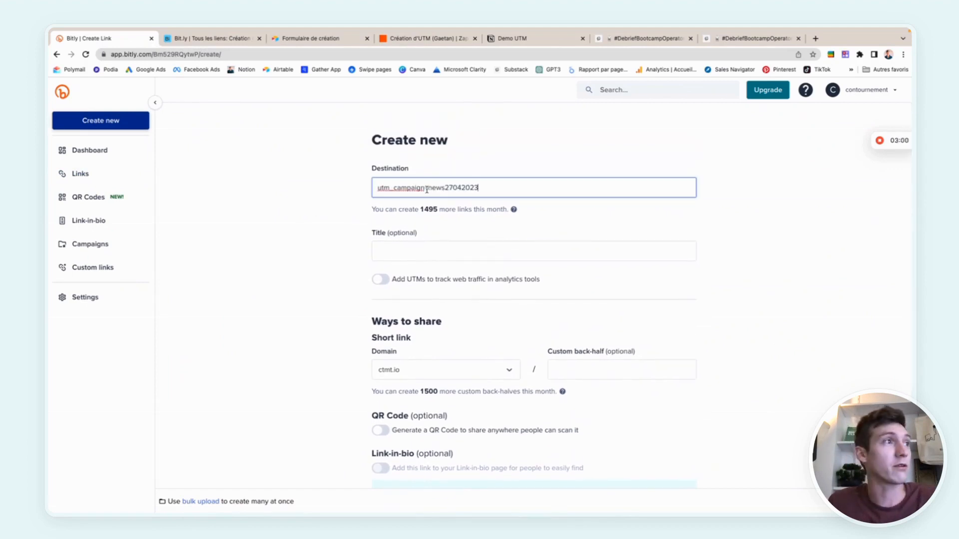
pyautogui.press('super+z')
pyautogui.press('super+Tab')
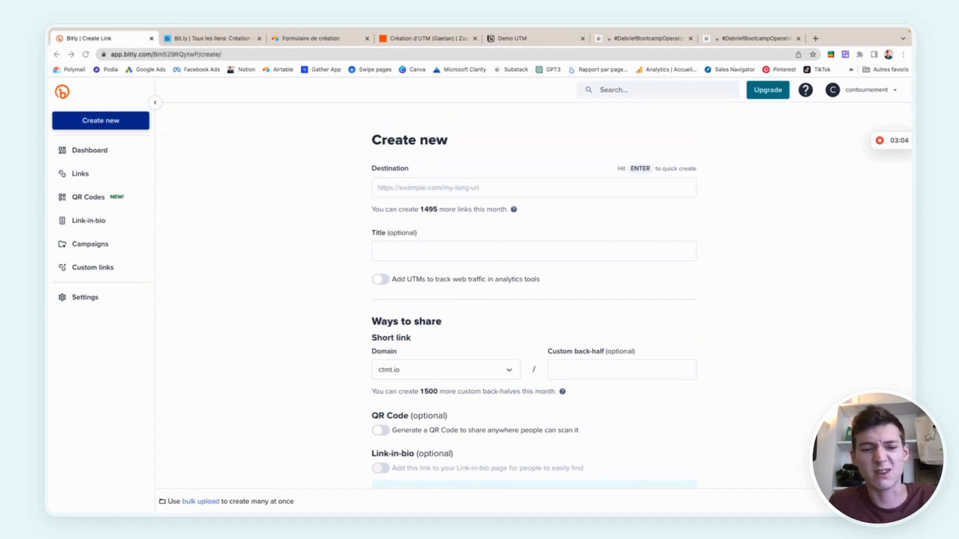
pyautogui.click(486, 196)
pyautogui.write('https://www.contournement.io/formations/initiation-no-code')
pyautogui.click(274, 220)
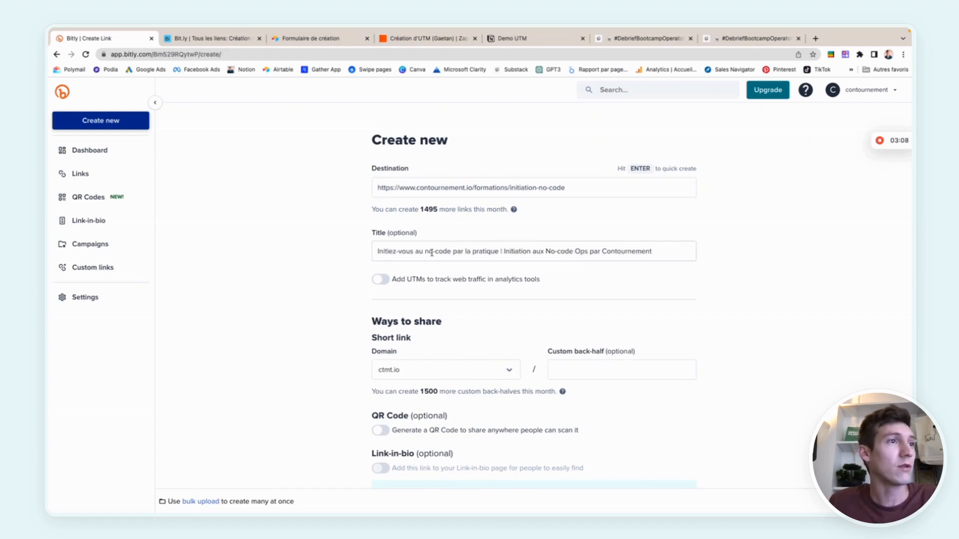
# Enable UTMs for tracking web traffic on the new link and set the source to "hahaha"
pyautogui.click(381, 278)
pyautogui.scroll(-3, 468, 326)
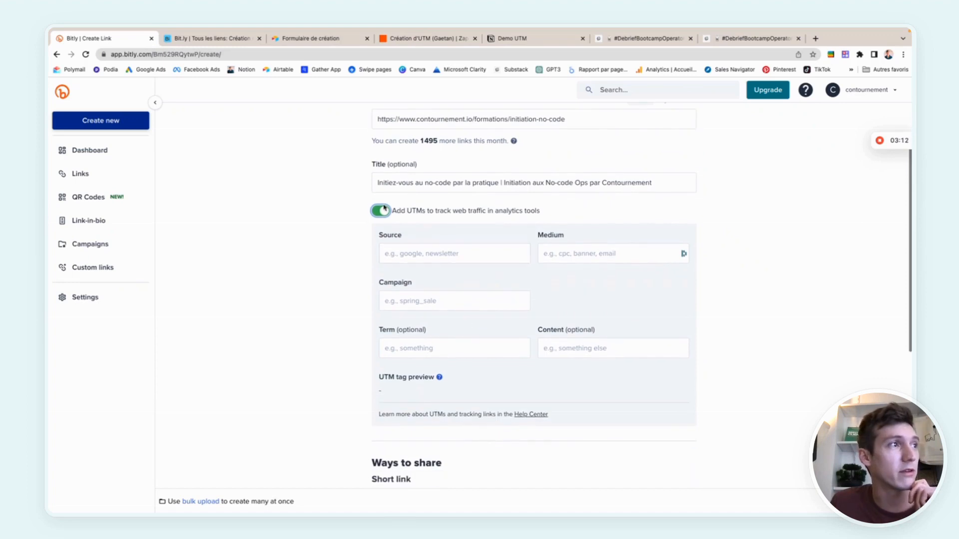
pyautogui.scroll(-2, 382, 312)
pyautogui.click(417, 206)
pyautogui.write('hahaha')
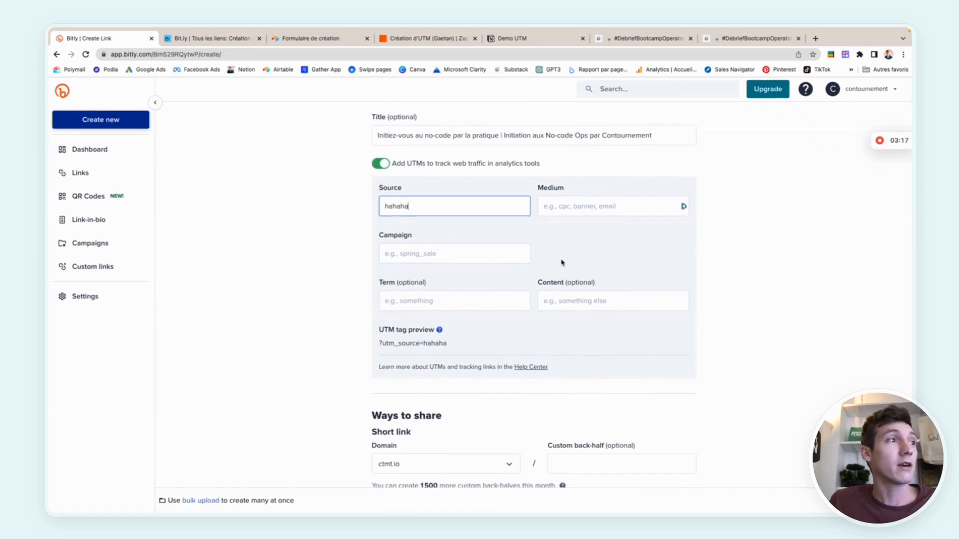
pyautogui.click(582, 244)
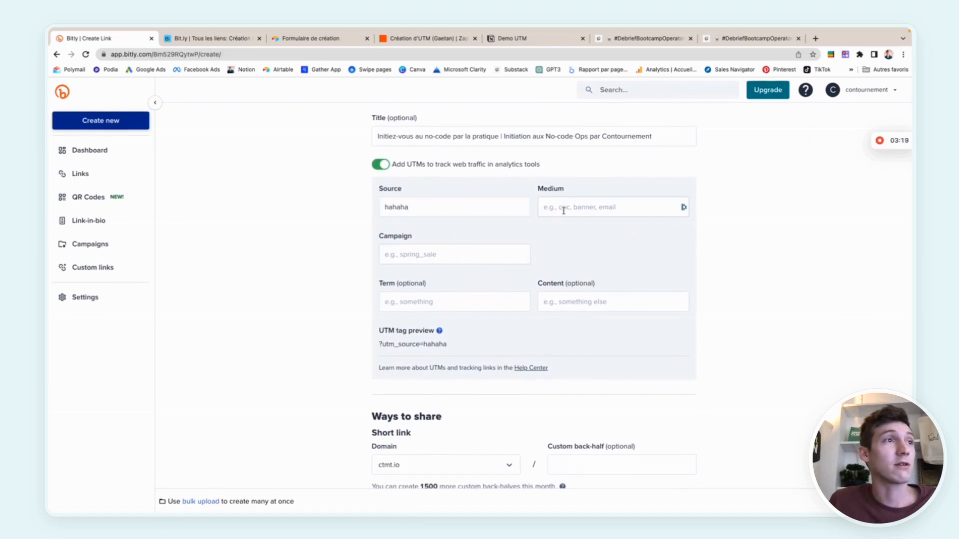
pyautogui.click(563, 211)
pyautogui.click(584, 243)
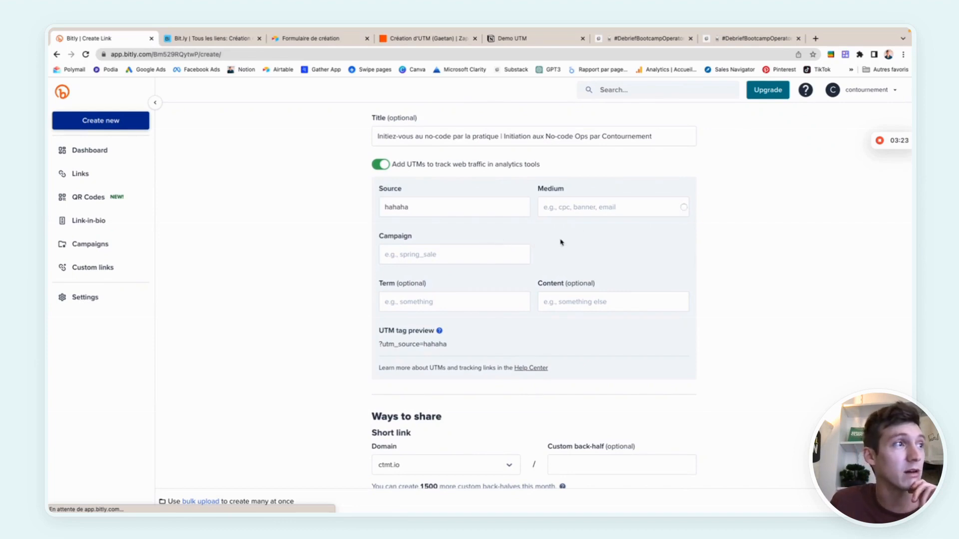
pyautogui.click(429, 207)
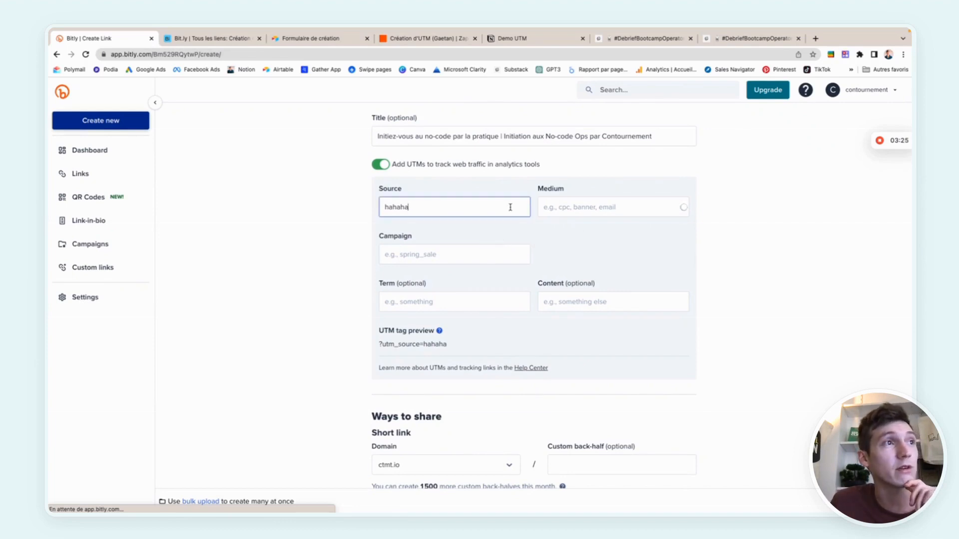
pyautogui.click(576, 210)
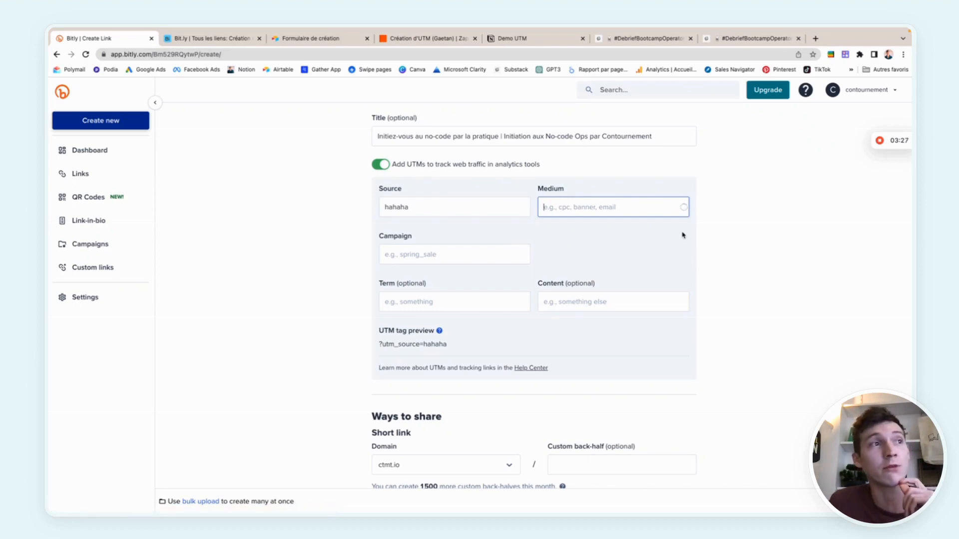
pyautogui.click(625, 181)
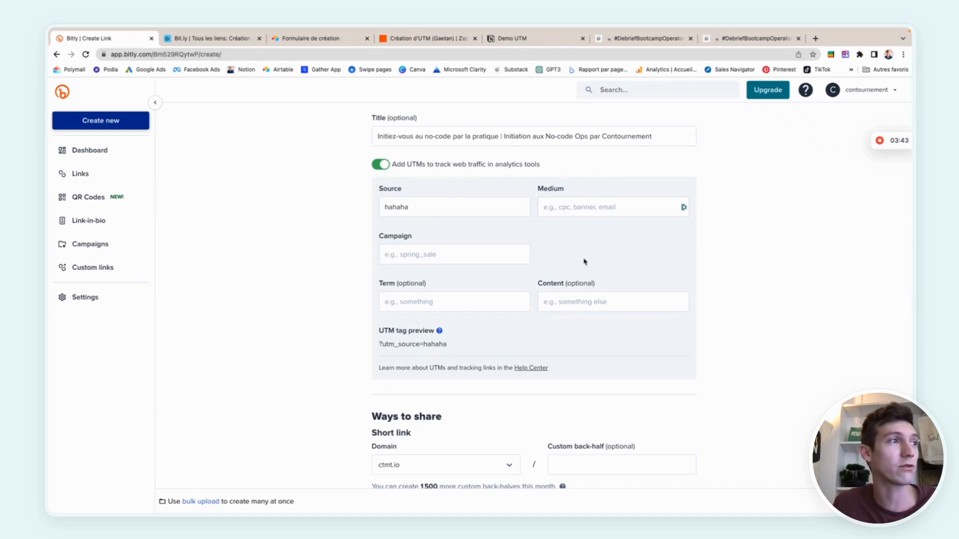
# Switch to the Airtable base "Bit.ly | Tous les liens" and view the options available for utm_medium and utm_source in the first record
pyautogui.click(202, 39)
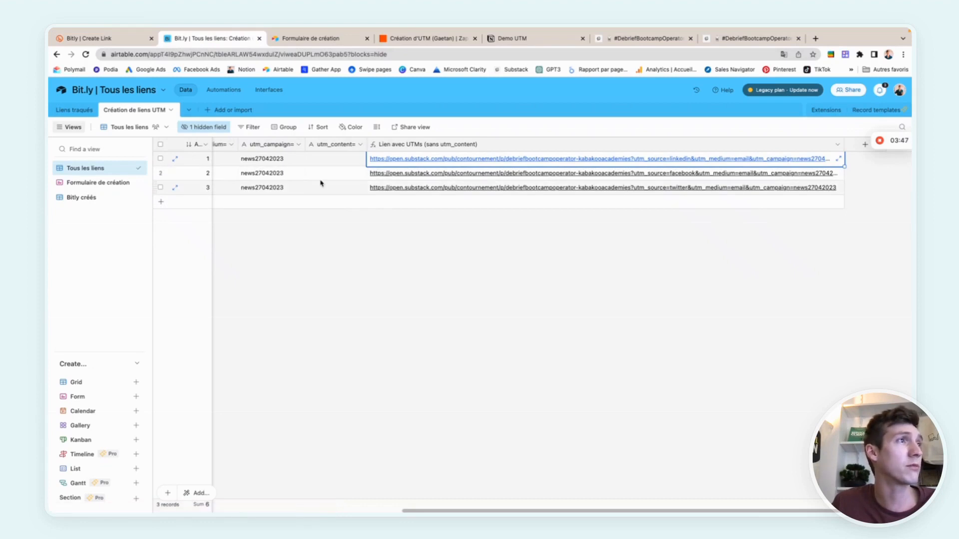
pyautogui.hscroll(-10, 321, 183)
pyautogui.click(393, 223)
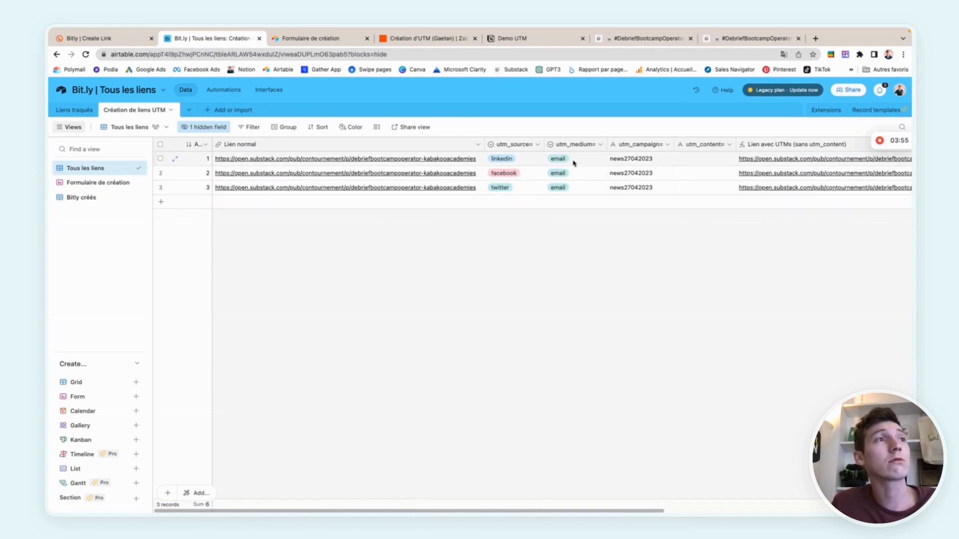
pyautogui.doubleClick(588, 162)
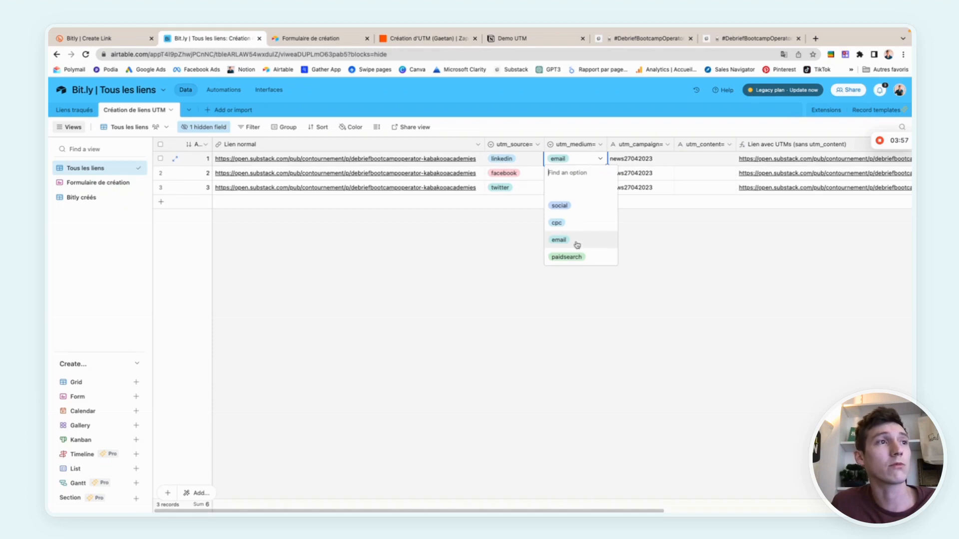
pyautogui.click(529, 286)
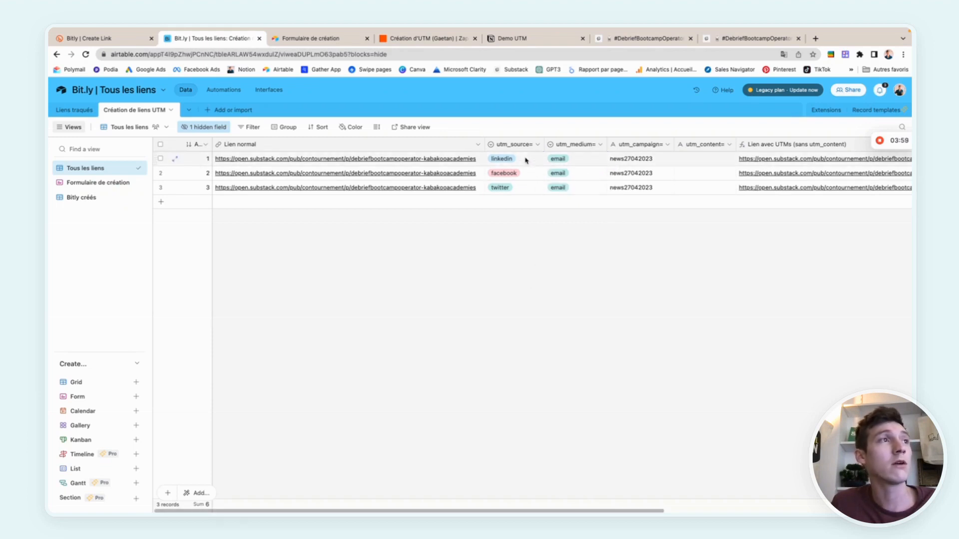
pyautogui.doubleClick(526, 159)
pyautogui.scroll(-1, 524, 214)
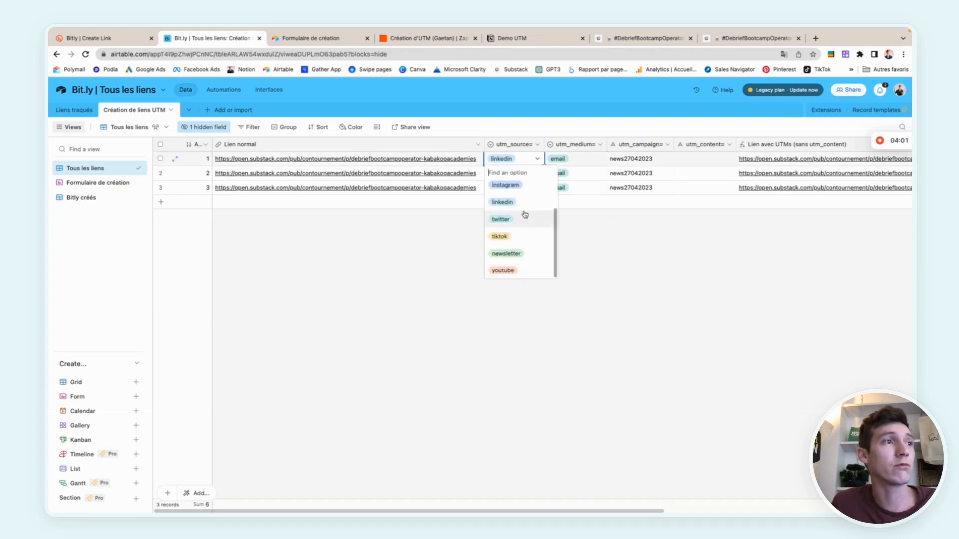
pyautogui.click(606, 253)
# Examine the utm_campaign values and the links assembled with UTMs across the records in the Création de liens UTM table
pyautogui.hscroll(3, 649, 165)
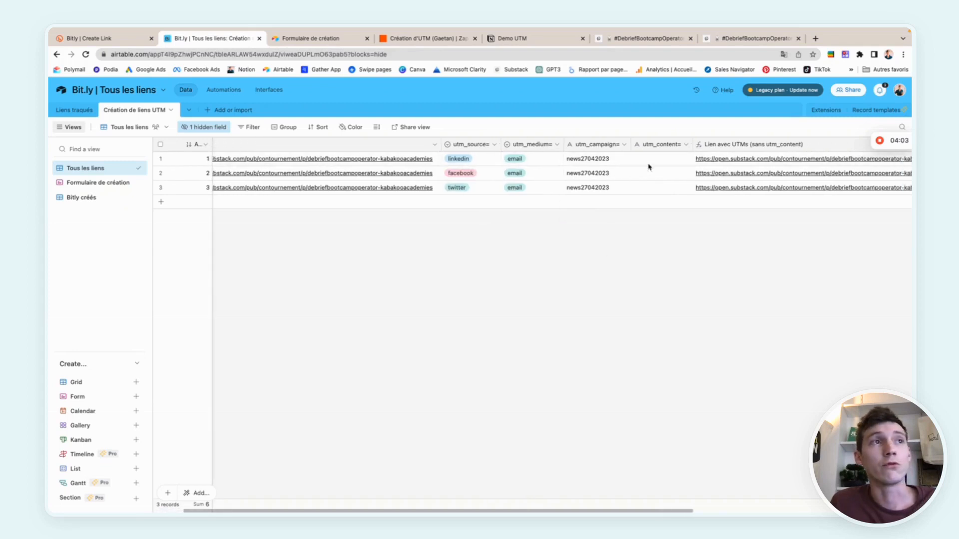
pyautogui.click(557, 164)
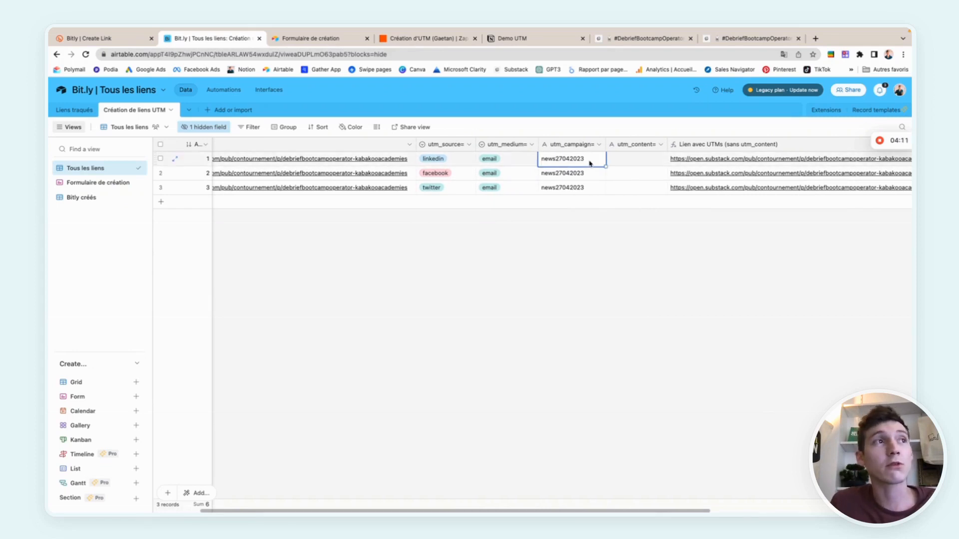
pyautogui.hscroll(2, 590, 163)
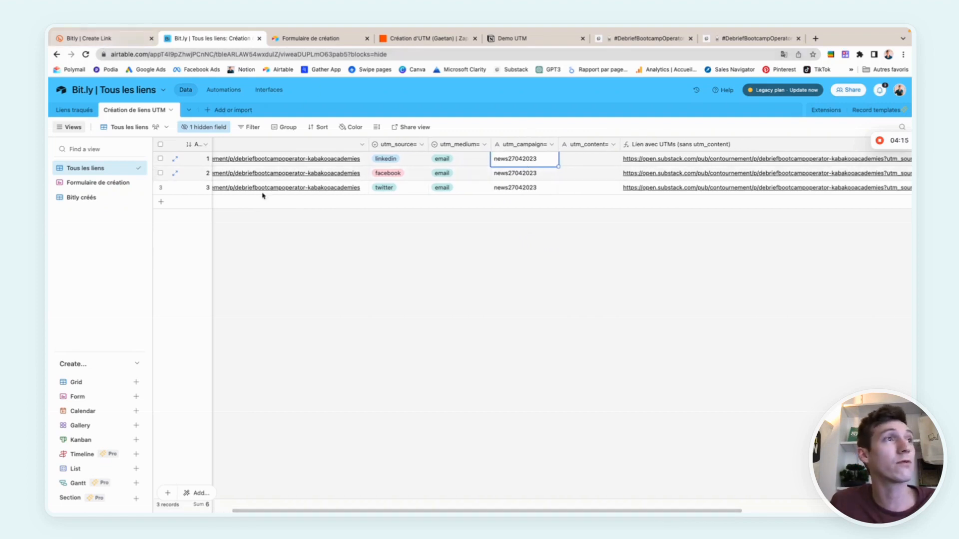
pyautogui.hscroll(7, 566, 161)
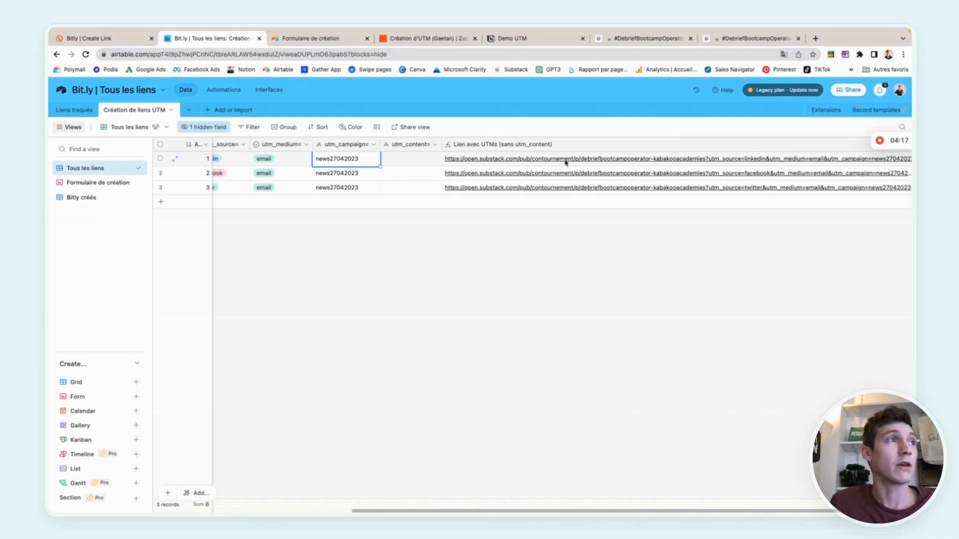
pyautogui.hscroll(3, 567, 161)
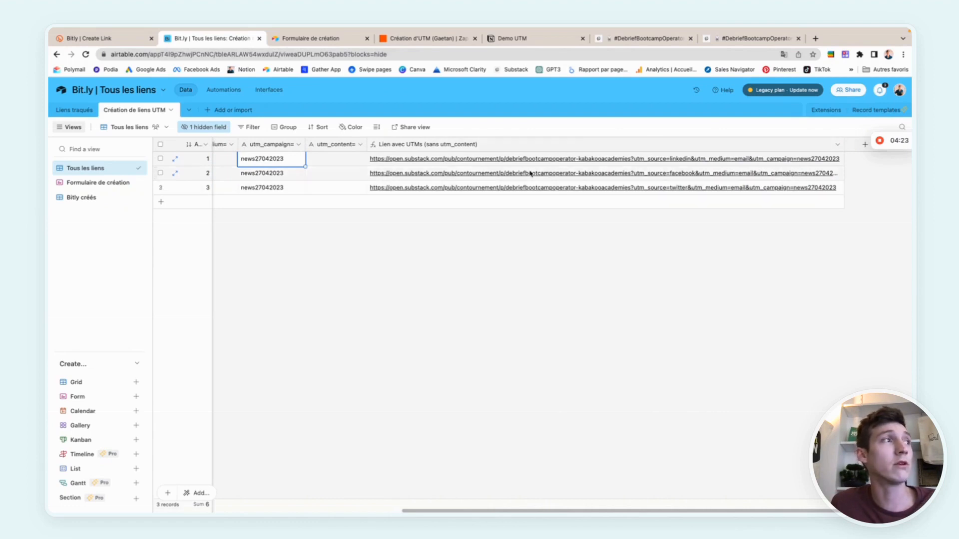
pyautogui.hscroll(-10, 376, 175)
pyautogui.hscroll(-3, 377, 177)
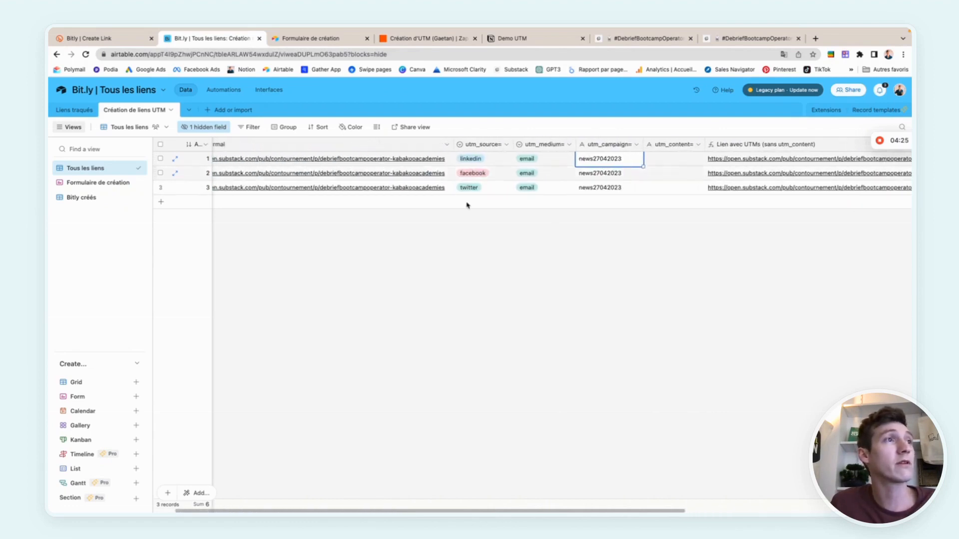
pyautogui.hscroll(-1, 584, 205)
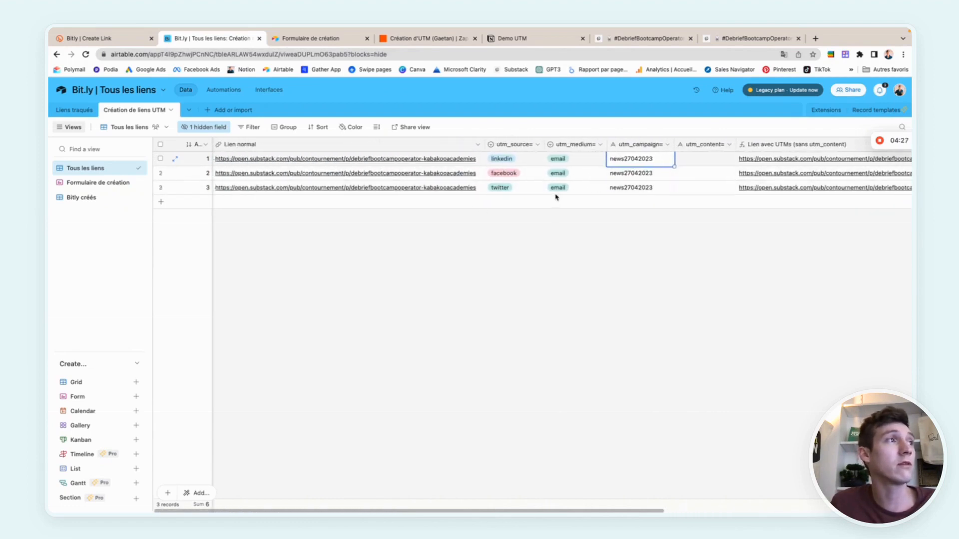
# Review the formula of the "Lien avec UTMs (sans utm_content)" field and save the field without editing it
pyautogui.hscroll(14, 557, 198)
pyautogui.click(843, 146)
pyautogui.click(838, 145)
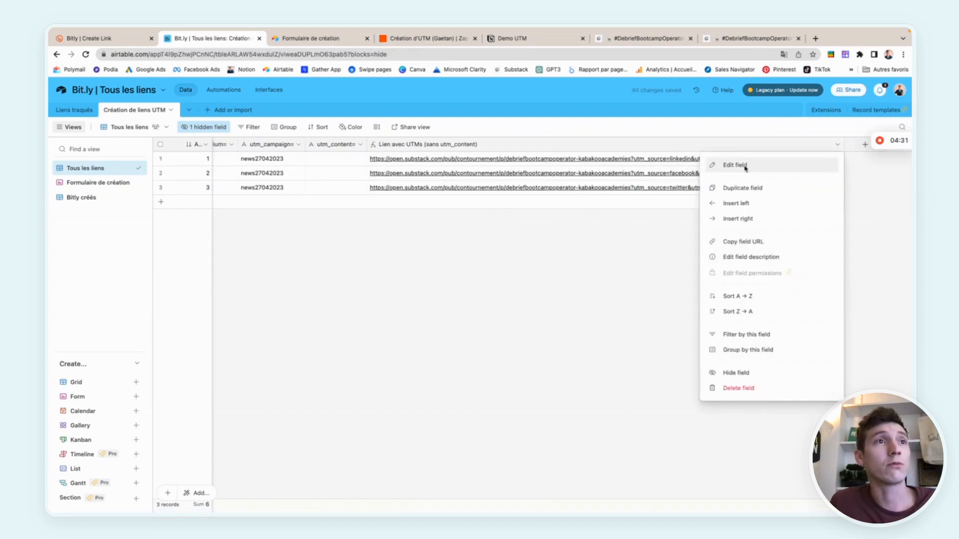
pyautogui.click(745, 168)
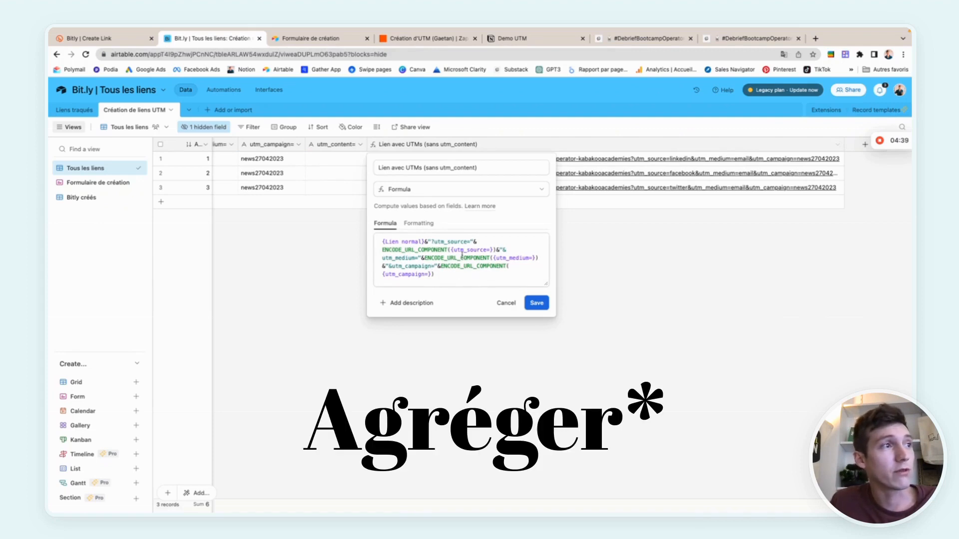
pyautogui.click(536, 303)
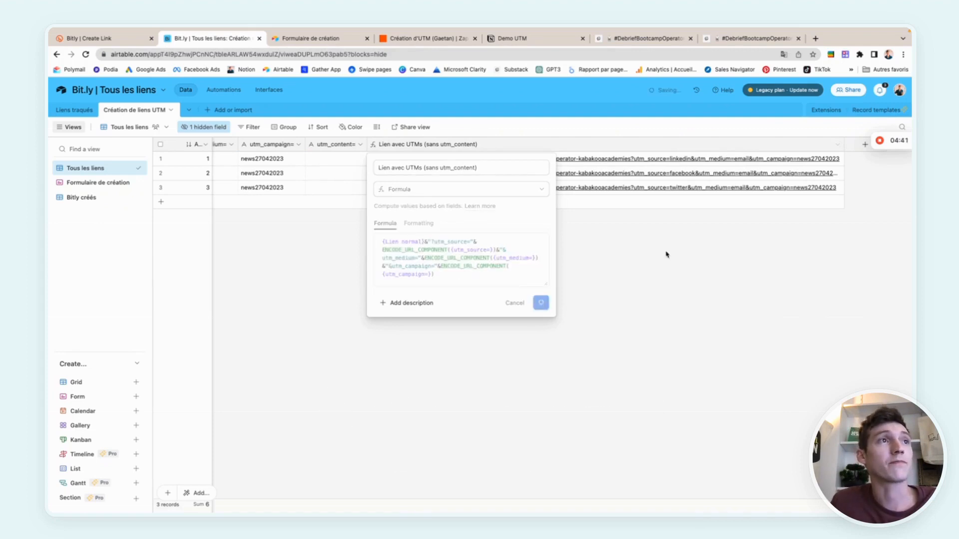
# Review the Zapier automation that creates Bitlinks from new Airtable records, alongside the "Formulaire de création" form
pyautogui.hscroll(-8, 717, 180)
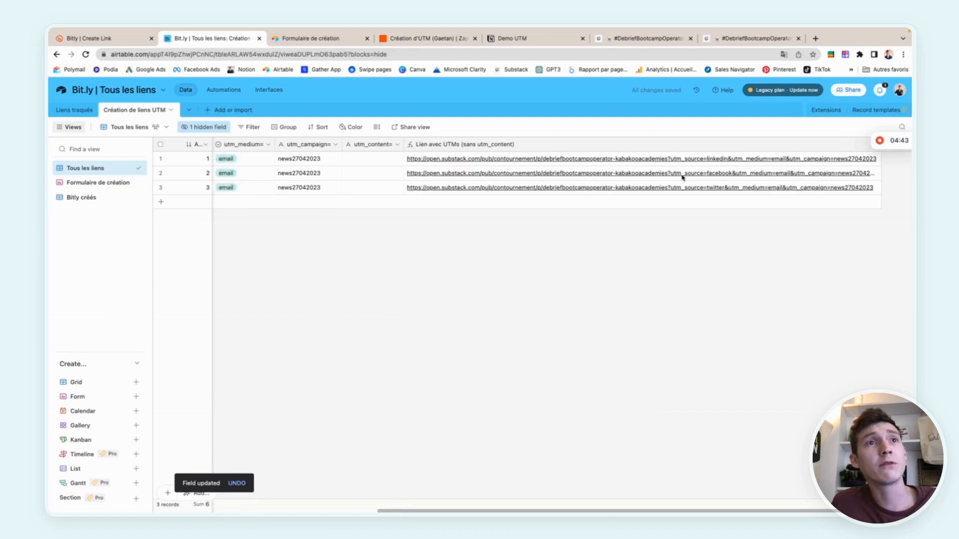
pyautogui.hscroll(-5, 616, 182)
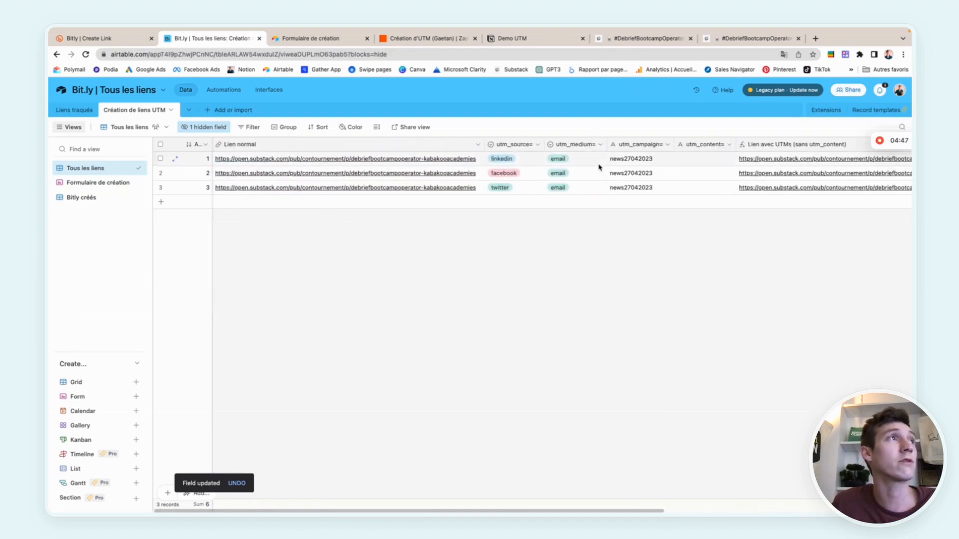
pyautogui.click(416, 40)
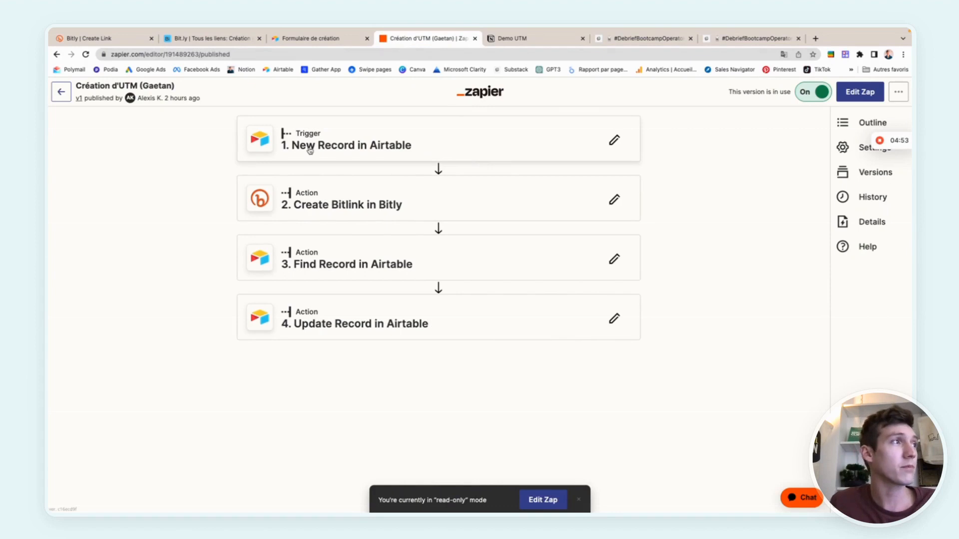
pyautogui.click(319, 36)
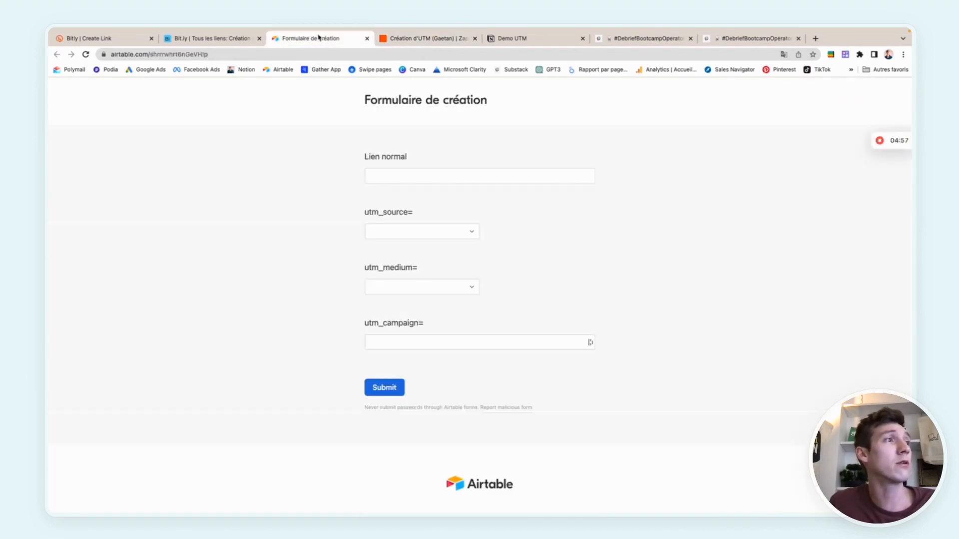
pyautogui.click(394, 39)
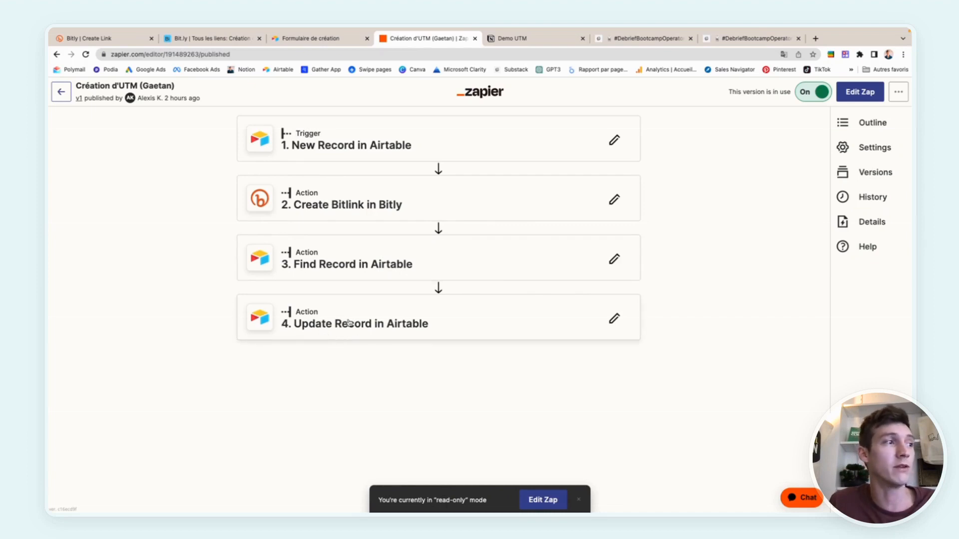
pyautogui.click(310, 39)
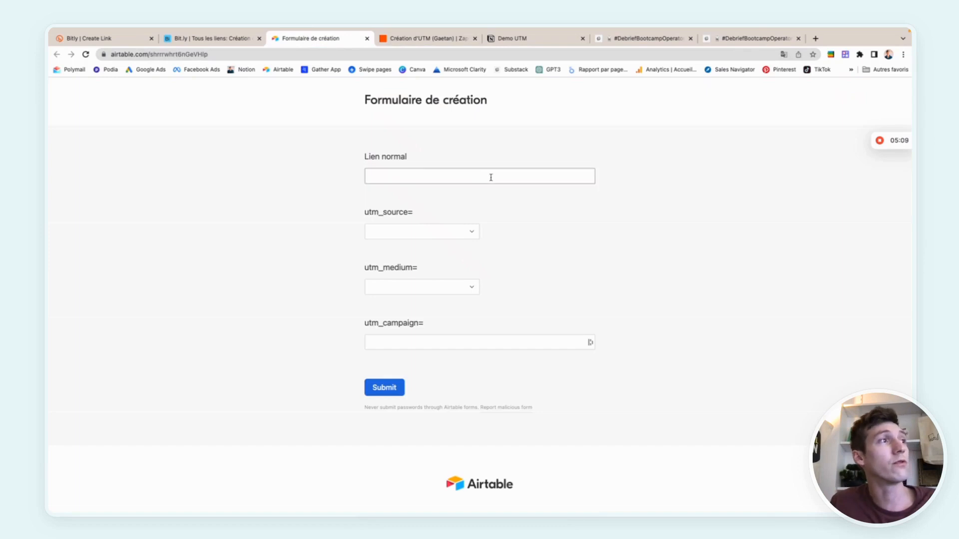
pyautogui.click(436, 176)
pyautogui.write('https://www.contournement.io/formations/initiation-no-code')
pyautogui.click(430, 233)
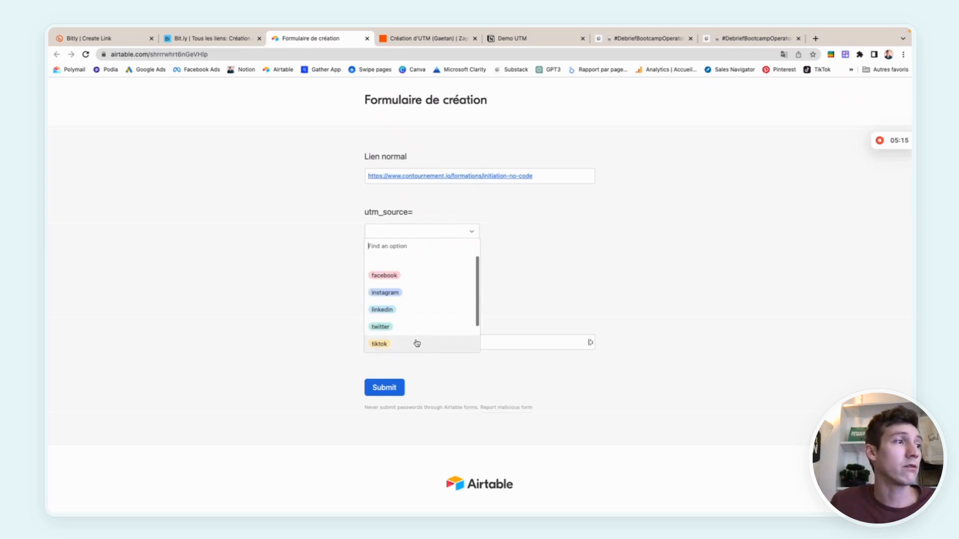
pyautogui.click(391, 331)
pyautogui.click(422, 293)
pyautogui.click(382, 335)
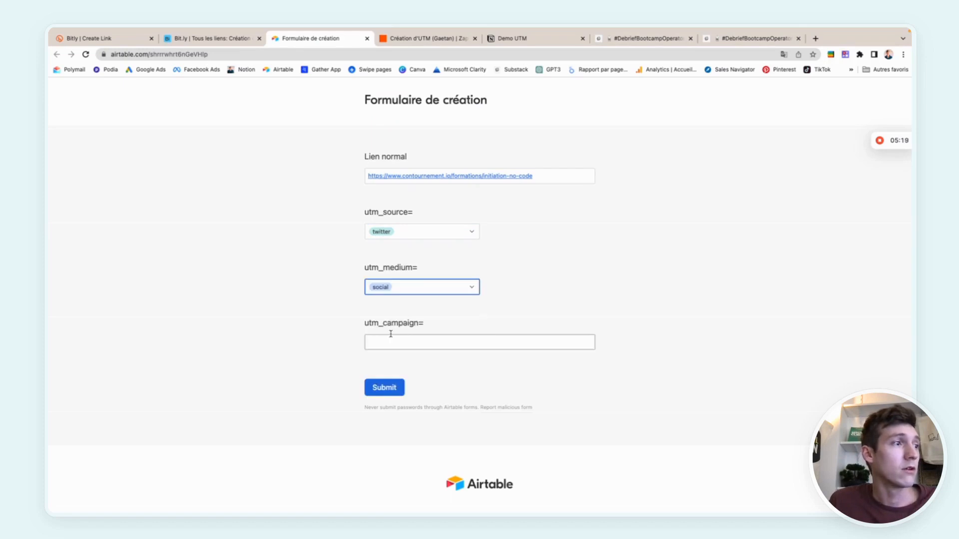
pyautogui.click(533, 288)
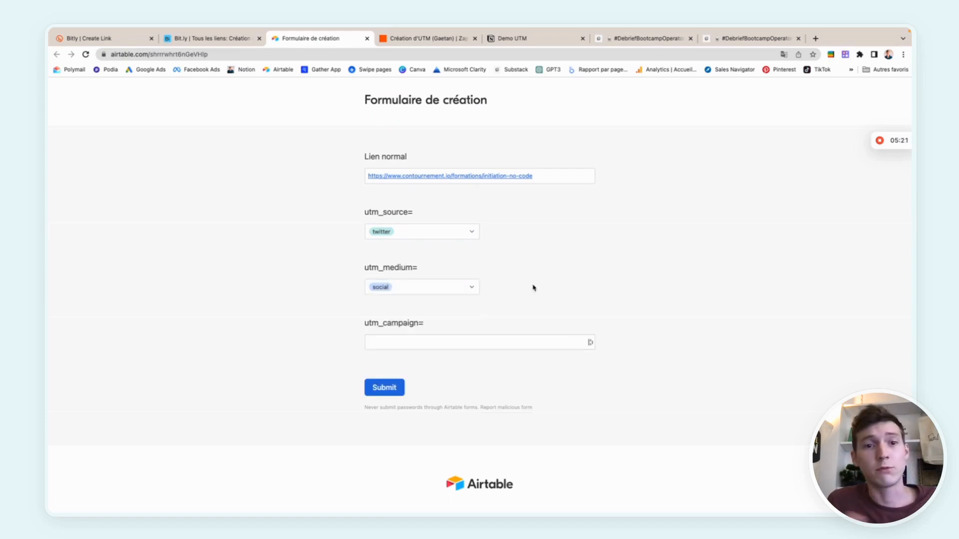
# Set utm_campaign to "test" and submit the form
pyautogui.scroll(-1, 559, 290)
pyautogui.click(409, 335)
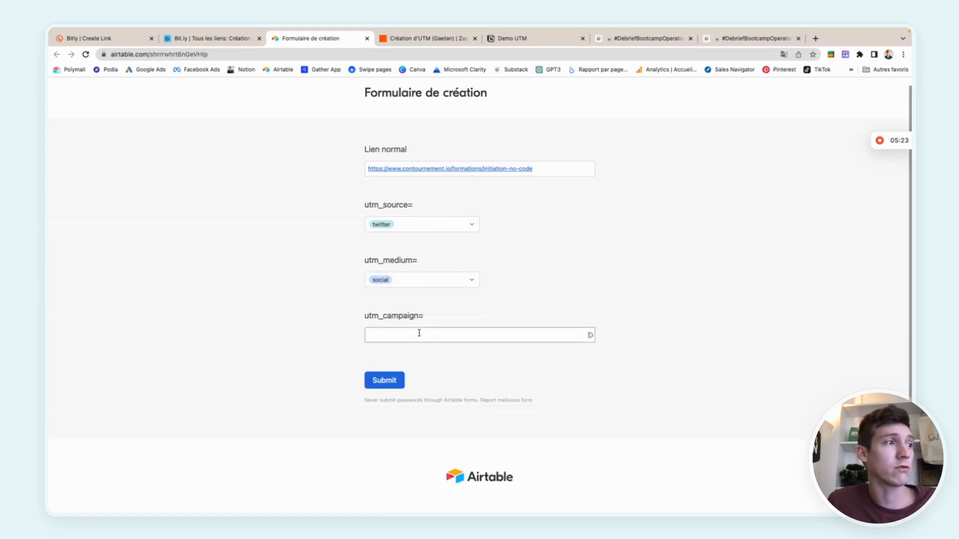
pyautogui.write('test')
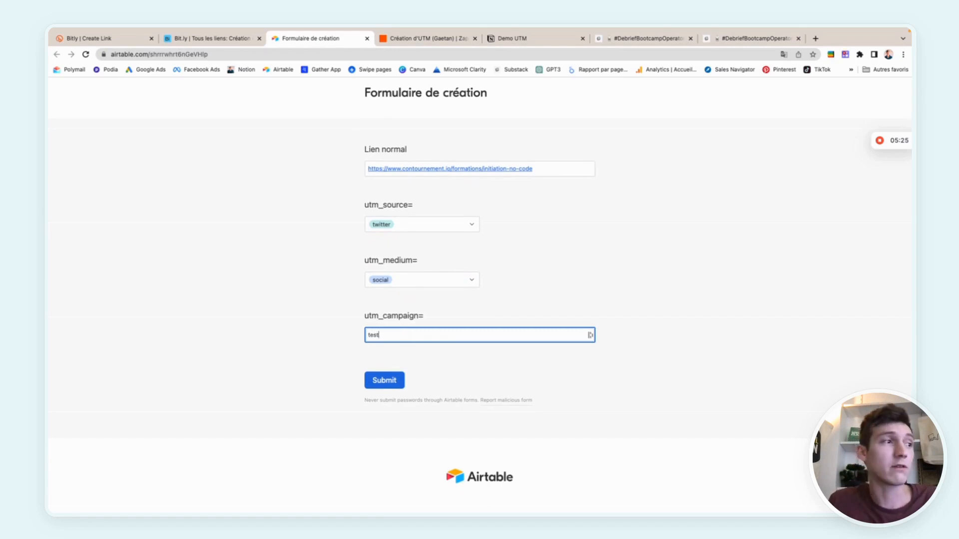
pyautogui.click(546, 367)
pyautogui.scroll(2, 599, 301)
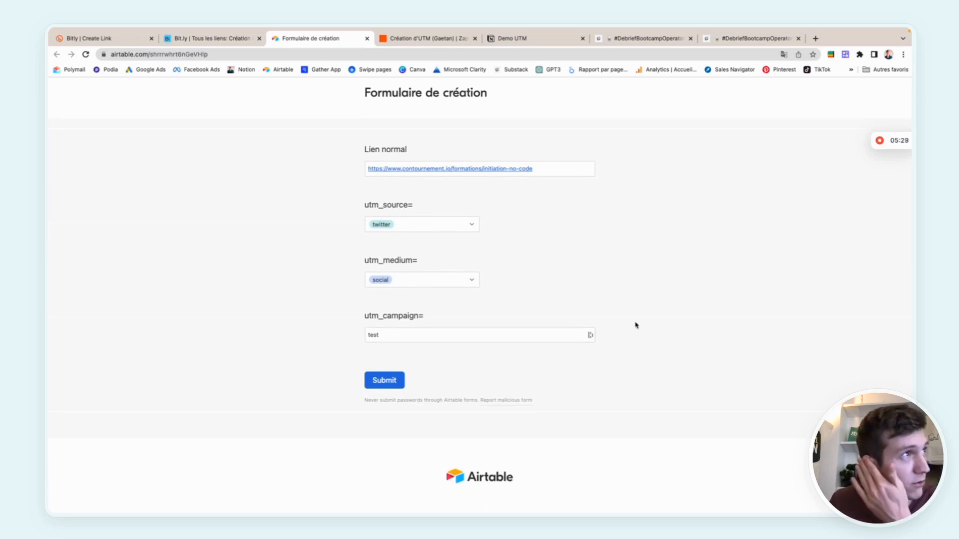
pyautogui.scroll(2, 631, 297)
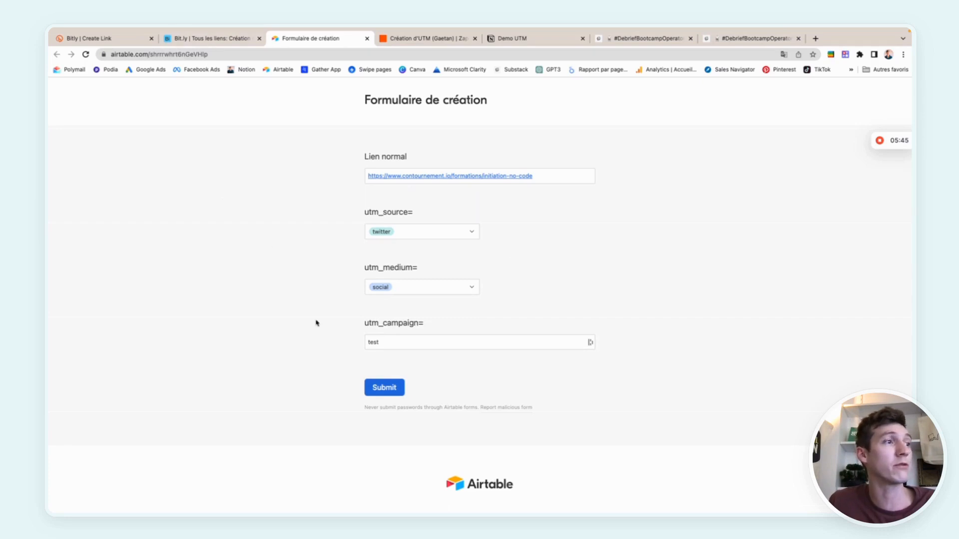
pyautogui.click(387, 390)
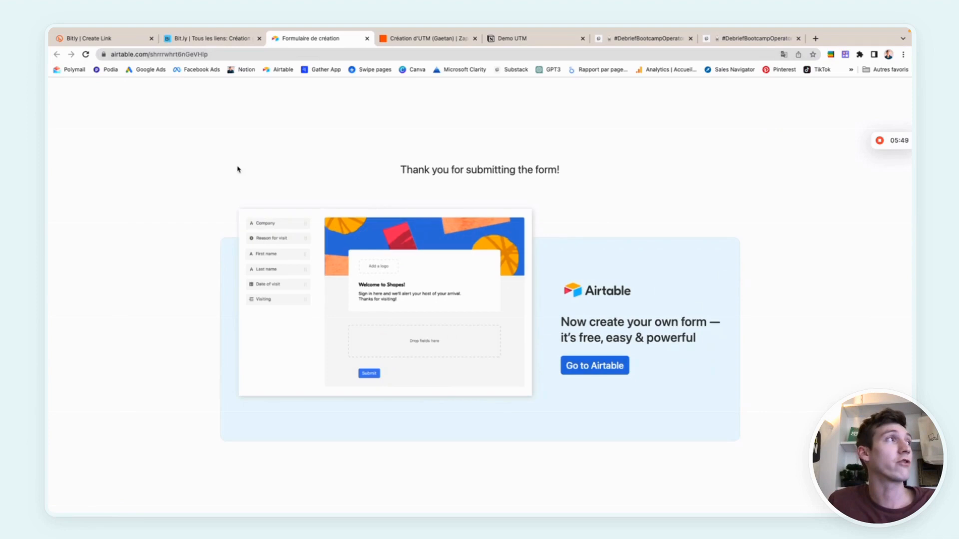
# Switch to the Airtable base "Bit.ly | Tous les liens" and check the newly submitted record and its link with UTMs
pyautogui.click(215, 42)
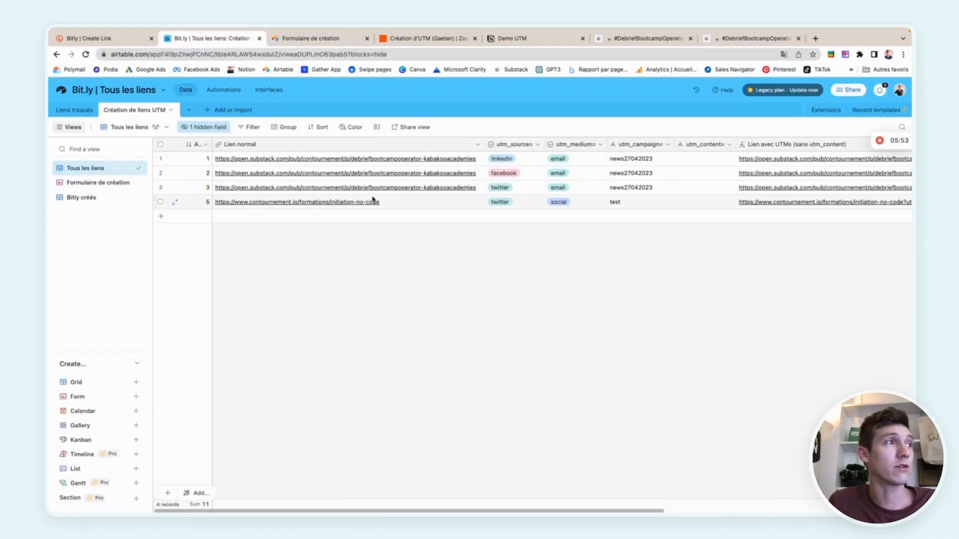
pyautogui.hscroll(5, 547, 204)
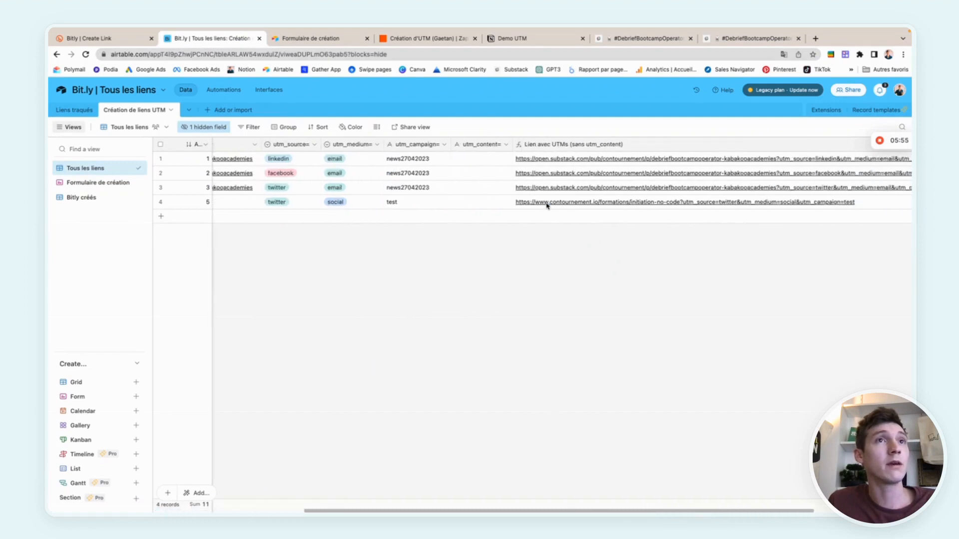
pyautogui.hscroll(-5, 547, 204)
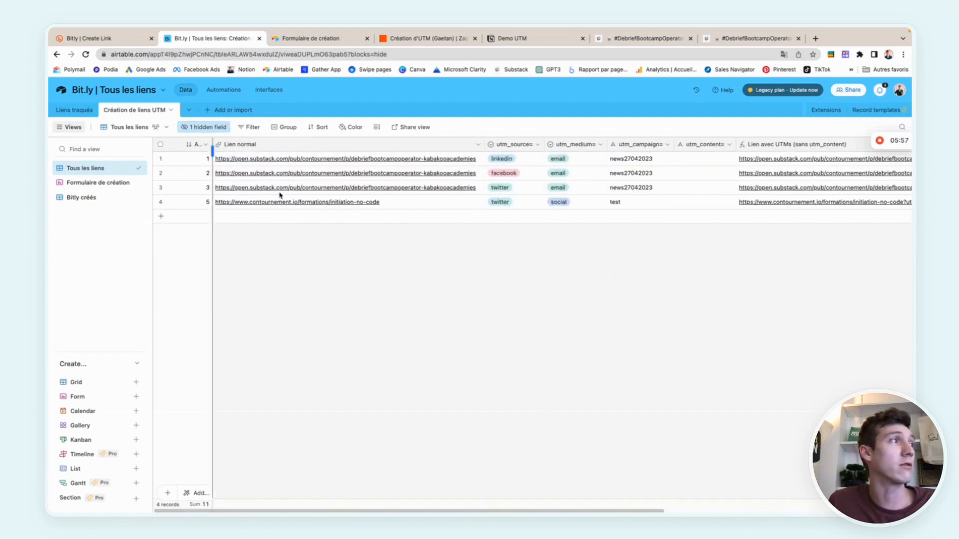
# Unhide the "Lien Bitly" field in the "Tous les liens" view and check its cell for the newly submitted record
pyautogui.click(204, 127)
pyautogui.click(190, 166)
pyautogui.hscroll(10, 520, 206)
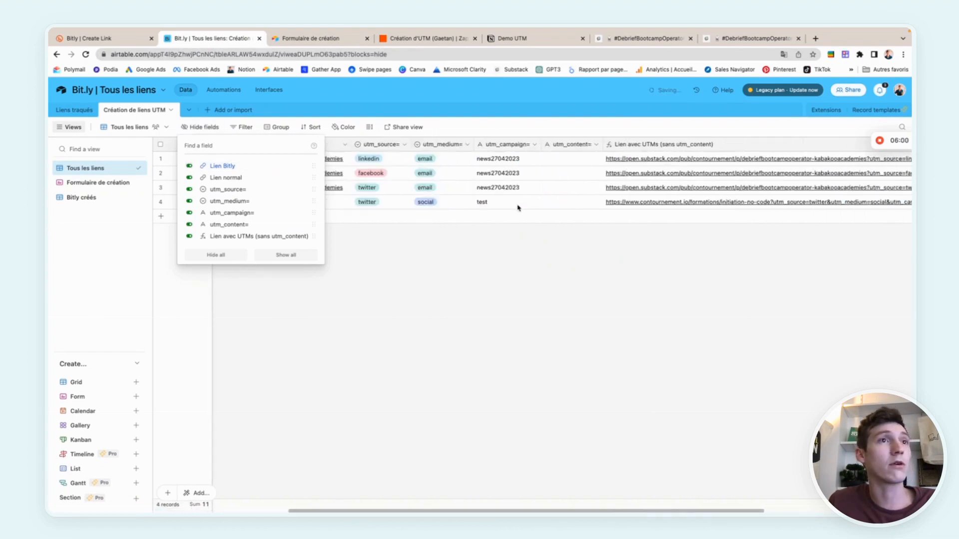
pyautogui.click(660, 222)
pyautogui.hscroll(-10, 533, 191)
pyautogui.click(249, 205)
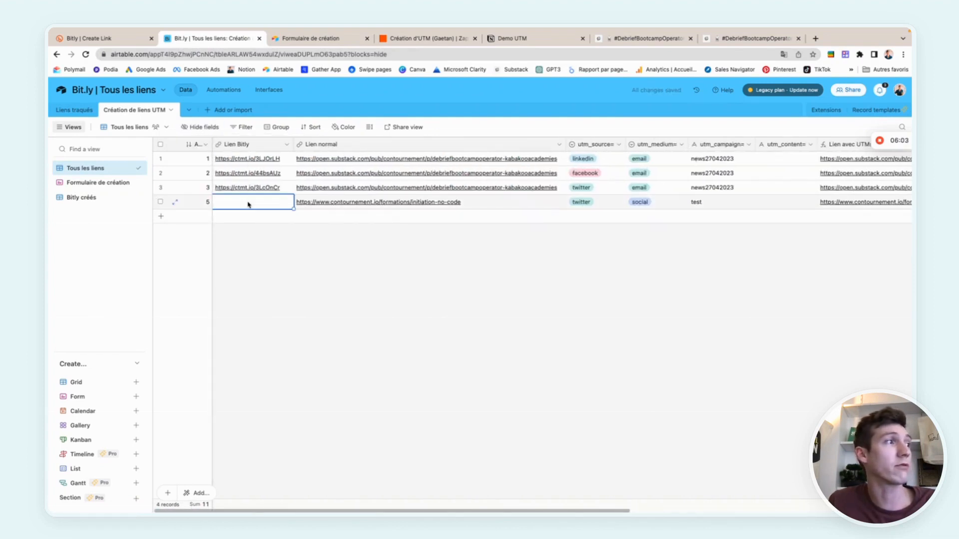
pyautogui.click(314, 274)
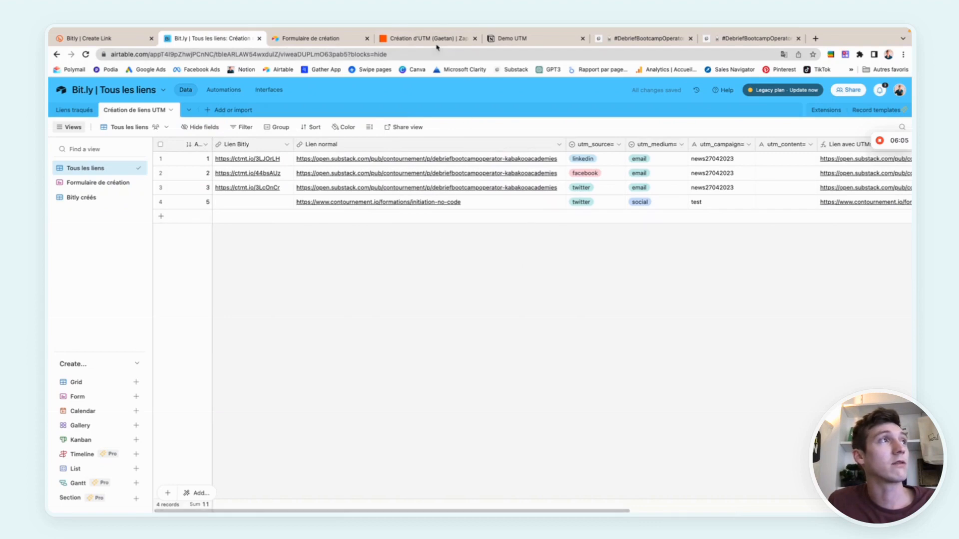
# Open the "Bitly créés" view and examine its records and their links with UTMs
pyautogui.click(87, 198)
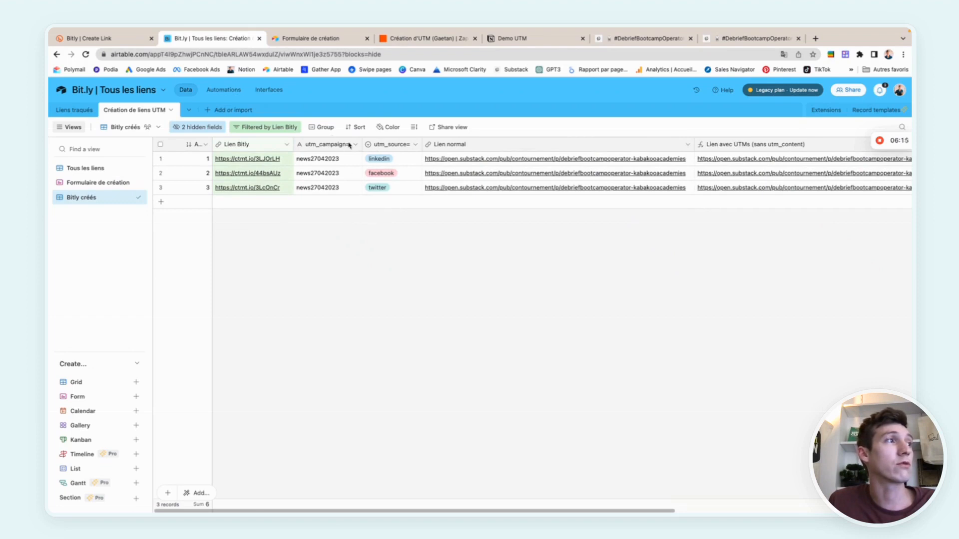
pyautogui.hscroll(10, 664, 186)
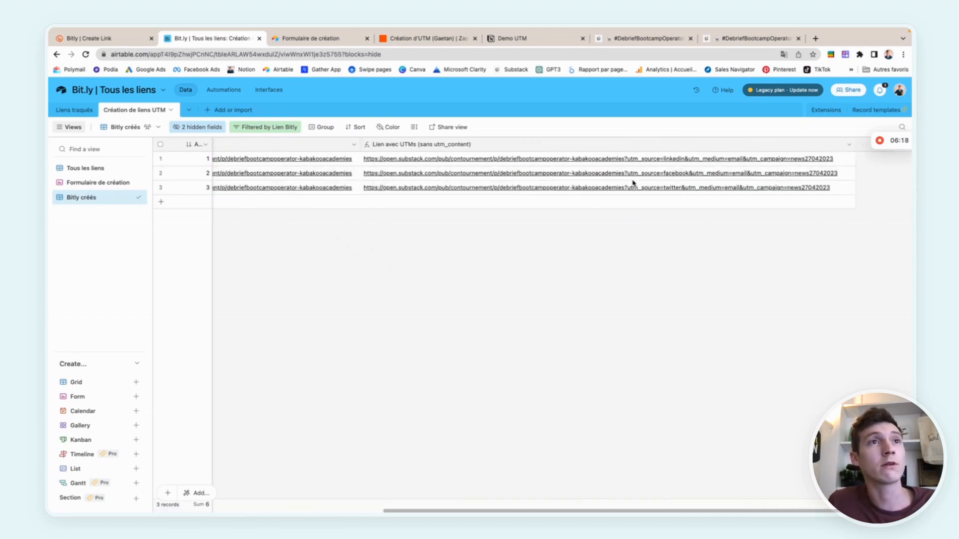
pyautogui.hscroll(-10, 633, 183)
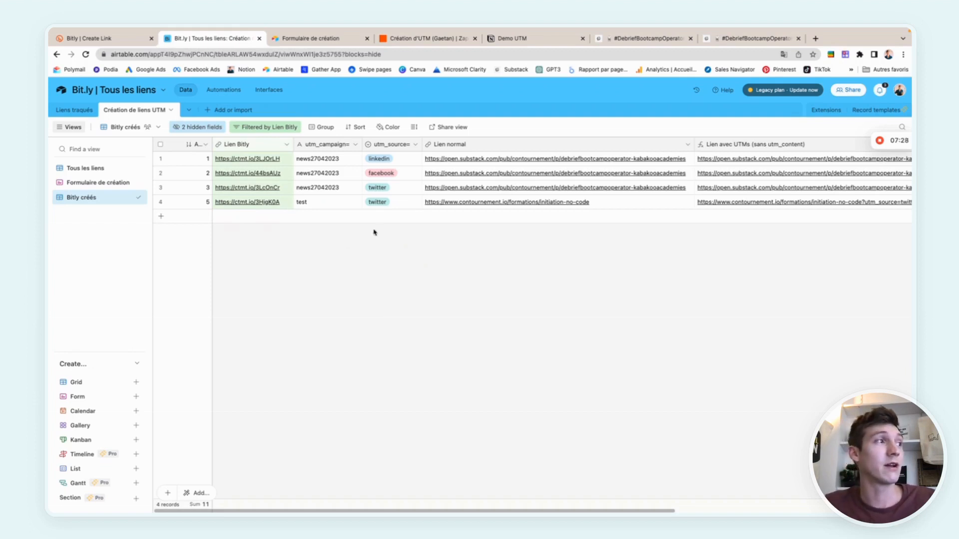
# Copy the Bitly link of the "test" campaign record, open it in a new browser tab and inspect the UTM parameters in the page address
pyautogui.click(289, 202)
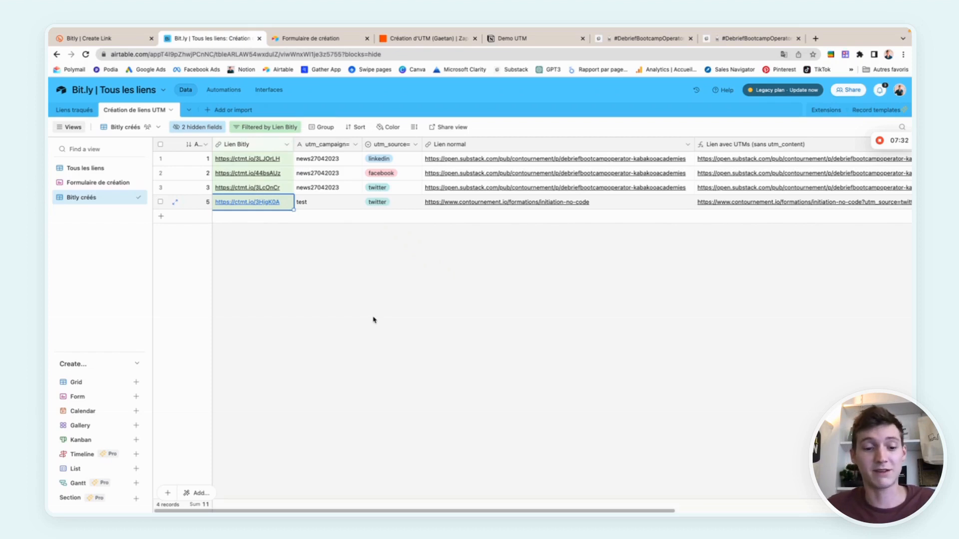
pyautogui.press('super+c')
pyautogui.click(413, 291)
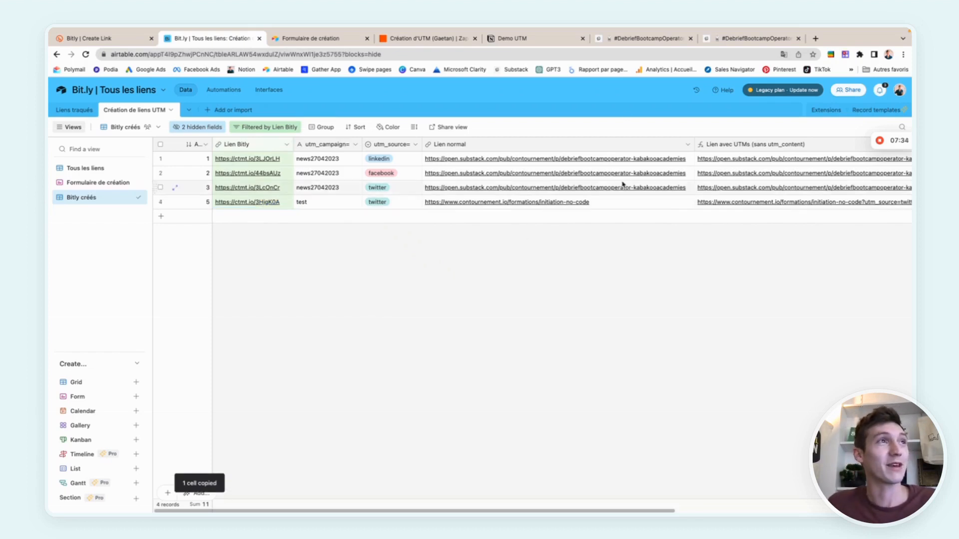
pyautogui.click(814, 39)
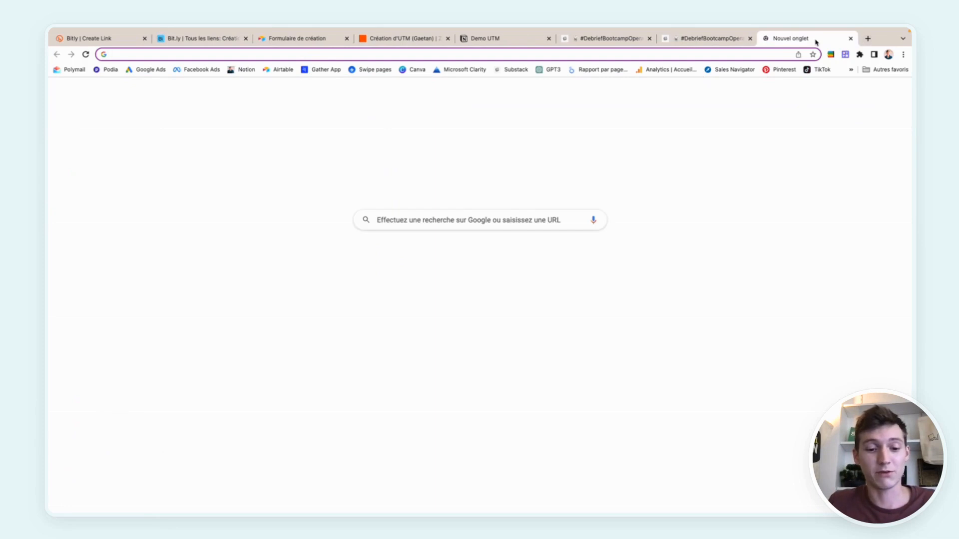
pyautogui.press('super+v')
pyautogui.press('Return')
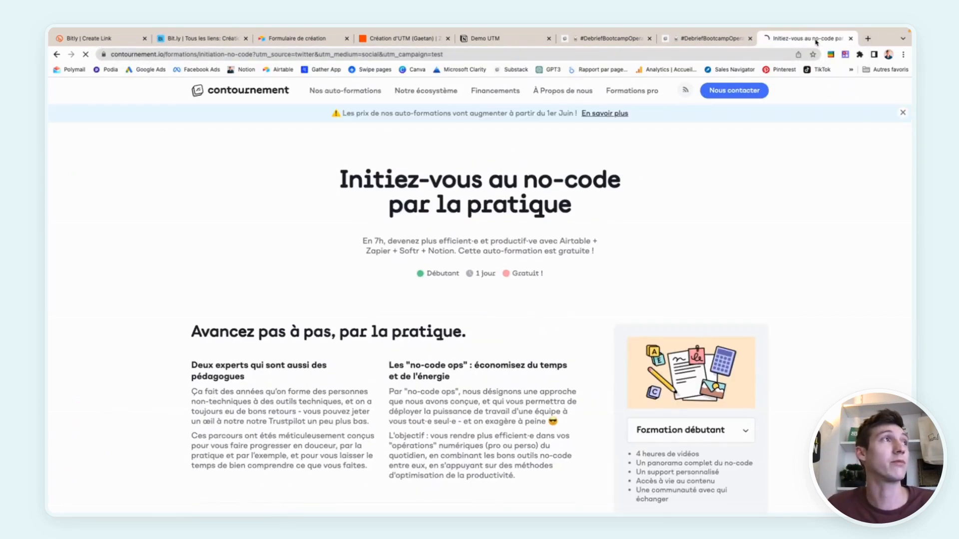
pyautogui.click(459, 55)
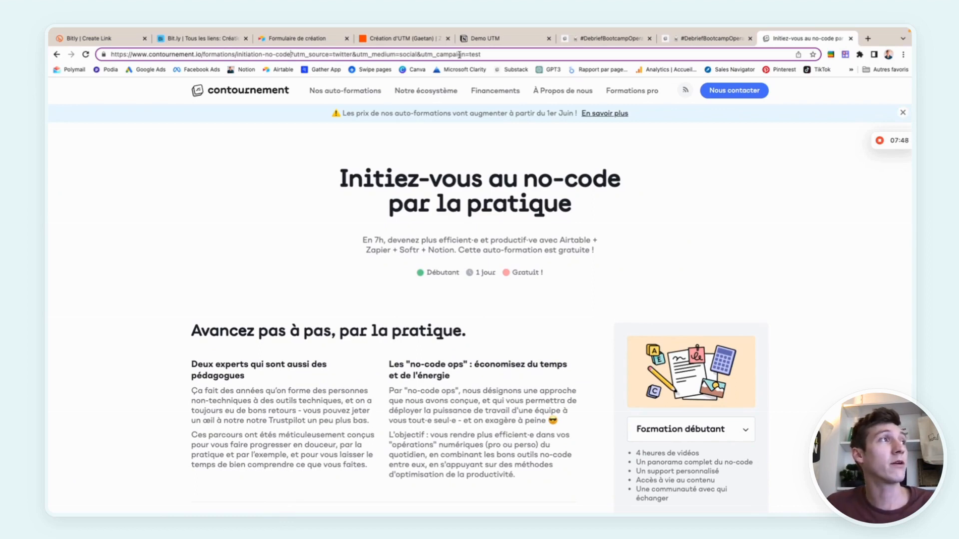
pyautogui.click(283, 208)
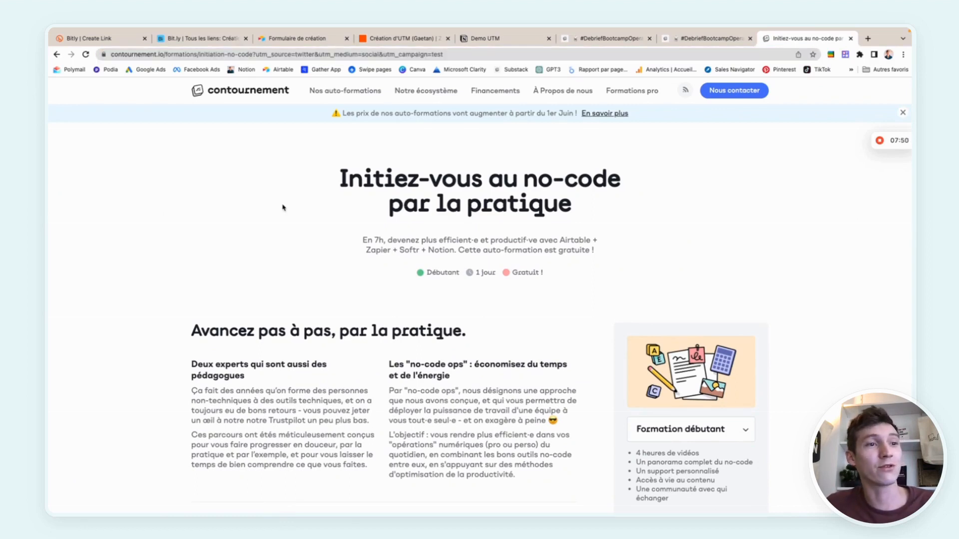